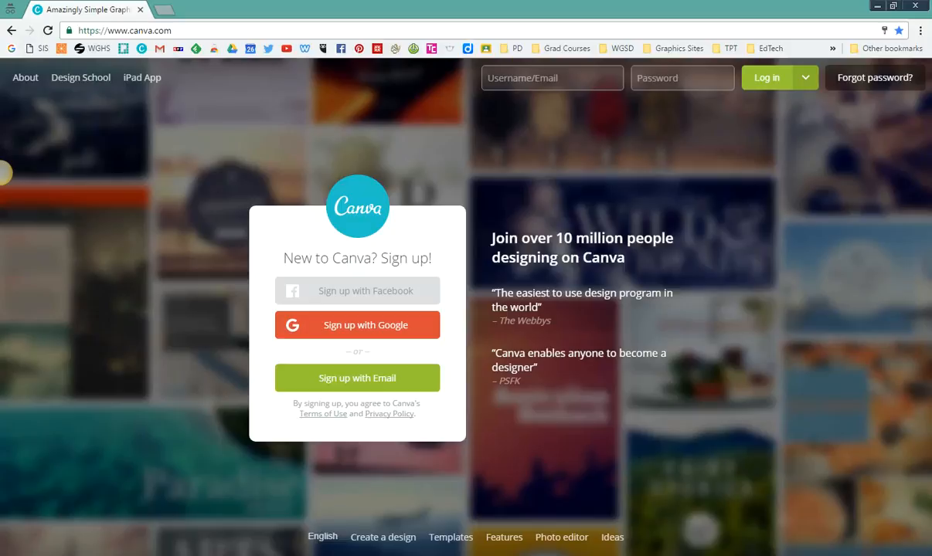
Step: Sign up with a Google account, allow access to its profile, and choose Education as the intended use
click(348, 328)
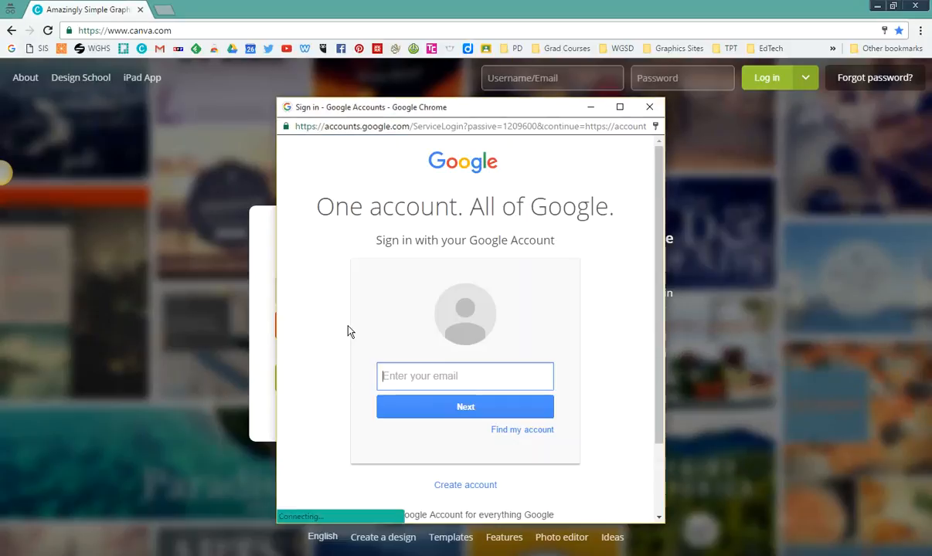
click(522, 379)
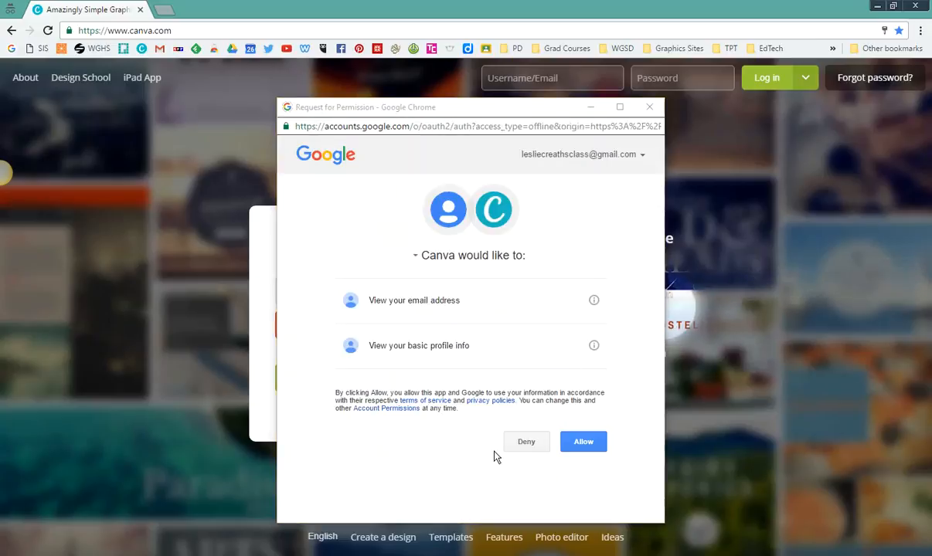
click(587, 444)
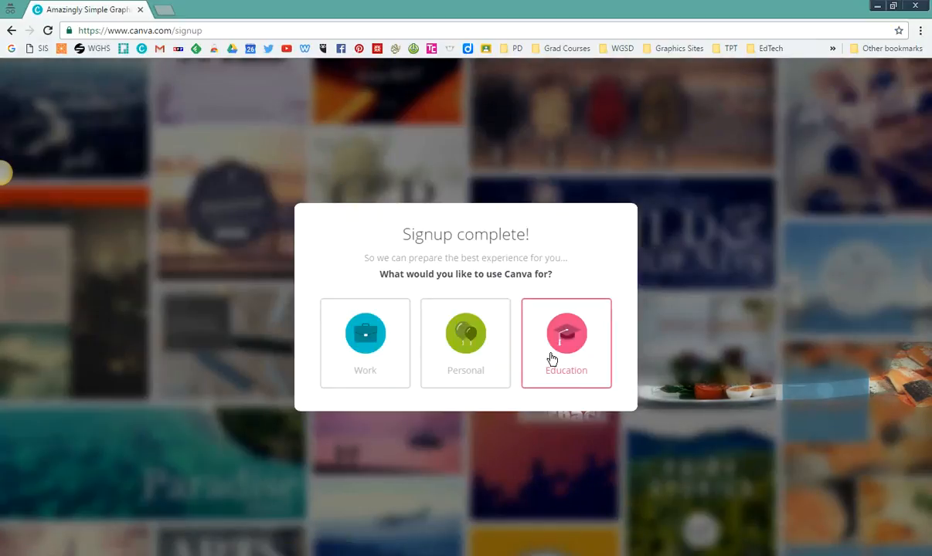
click(556, 352)
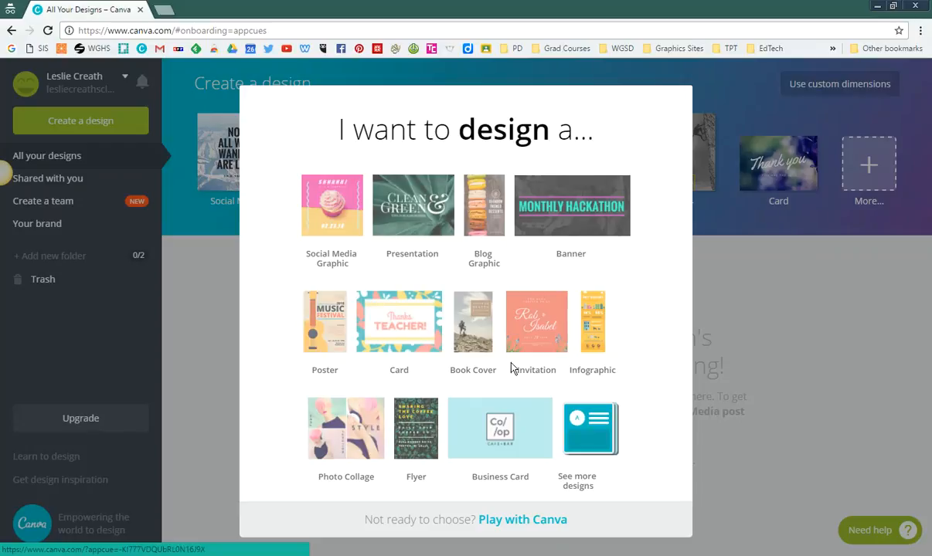
Step: Start a blank infographic with all infographic templates available and dismiss the introductory tips
click(589, 341)
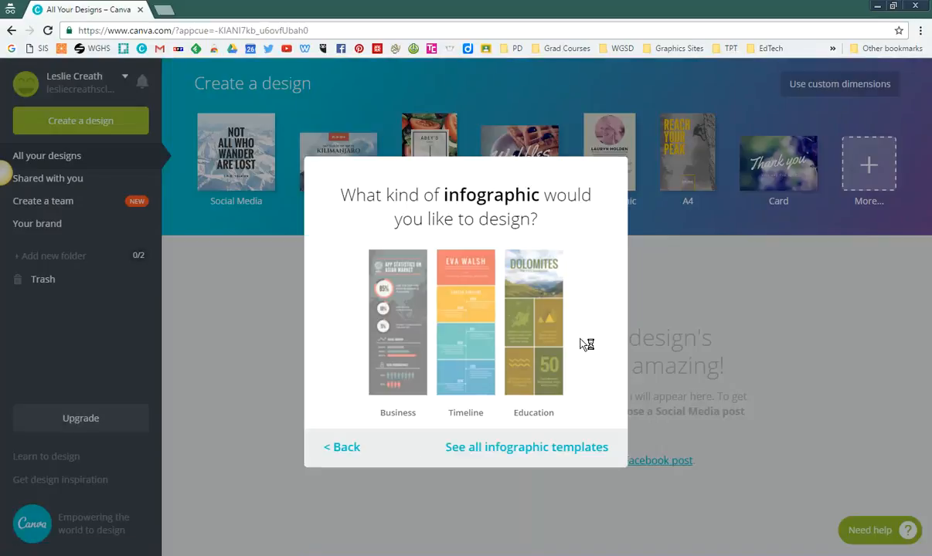
click(485, 448)
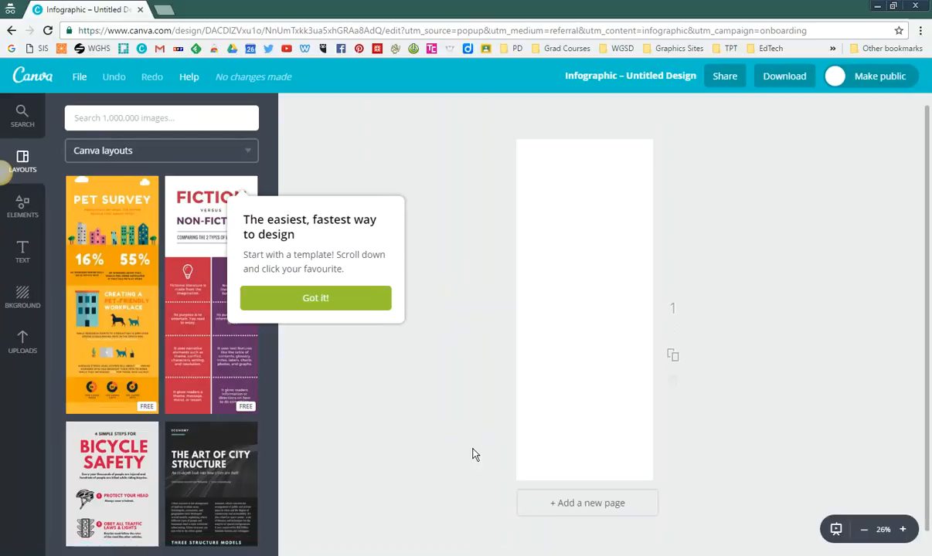
click(332, 302)
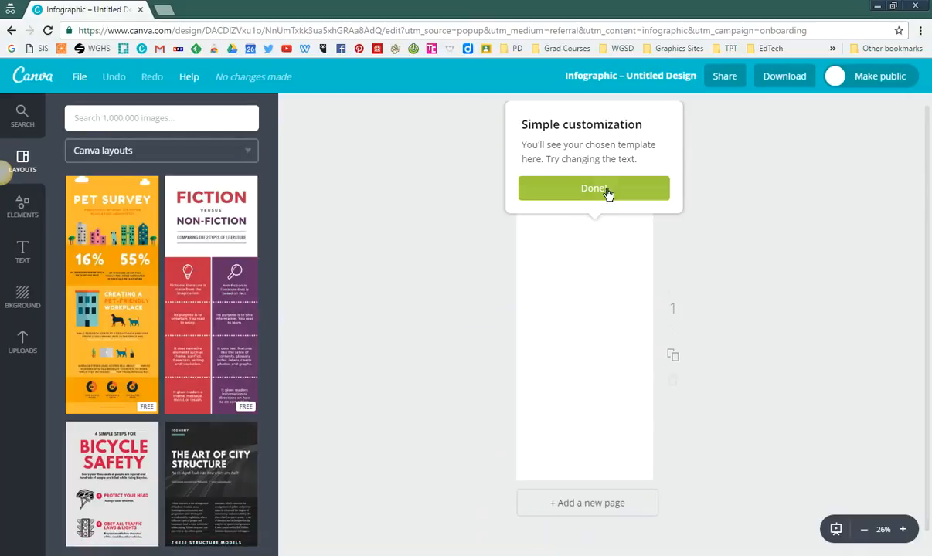
click(608, 193)
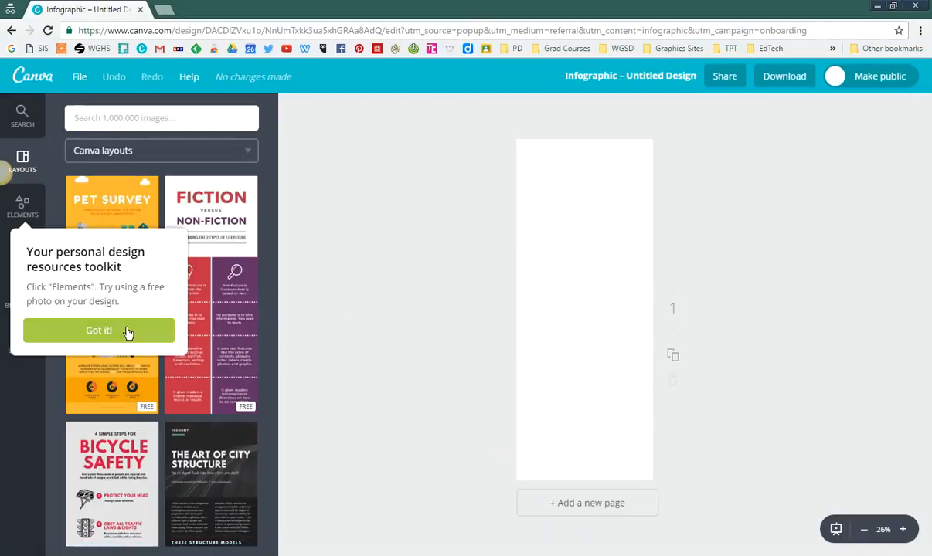
click(96, 273)
click(739, 211)
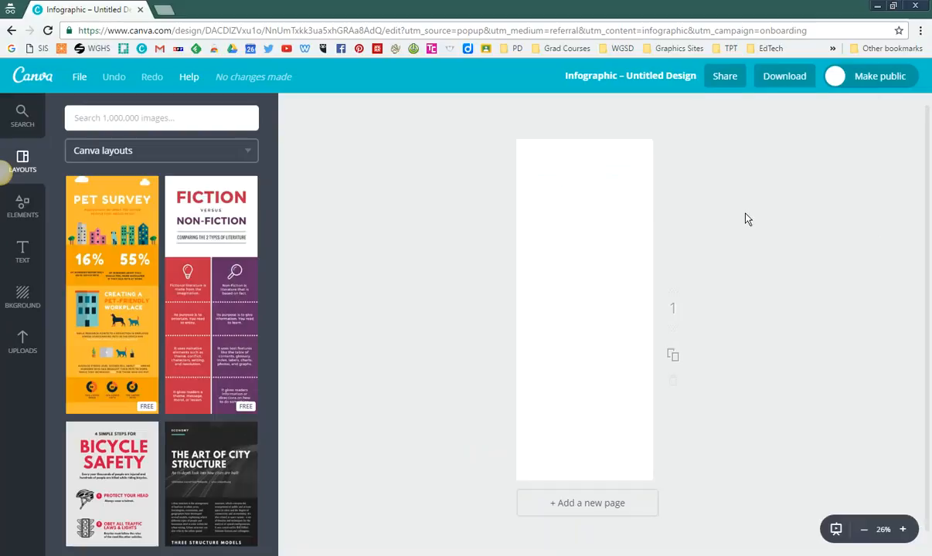
Step: Title the design with the author's full name followed by "- Infographic"
click(661, 82)
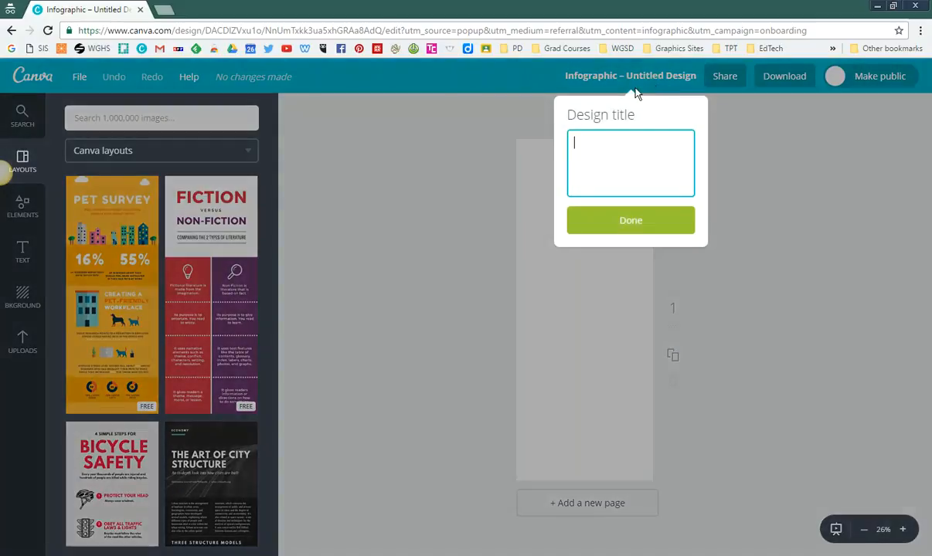
text(Leslie Creath -)
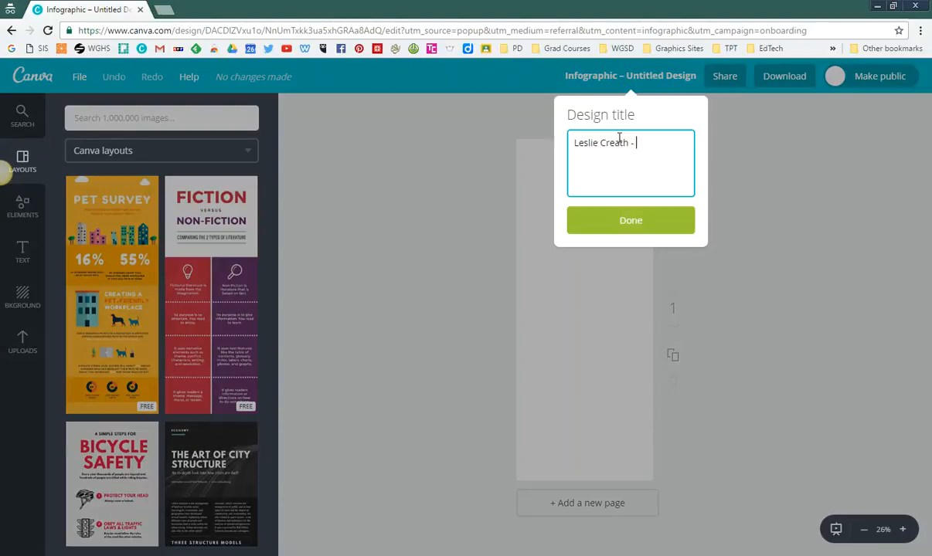
text( Infographic)
click(618, 219)
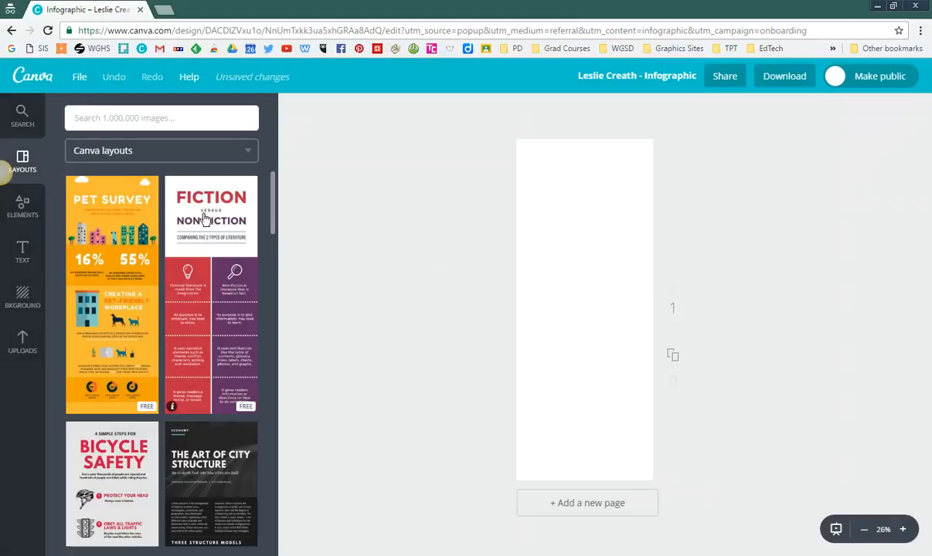
Step: Browse the Canva layouts and apply the orange, yellow, teal and blue career timeline layout to the page
scroll(267, 247, down, 5)
scroll(263, 255, down, 3)
scroll(255, 267, up, 2)
scroll(252, 274, down, 1)
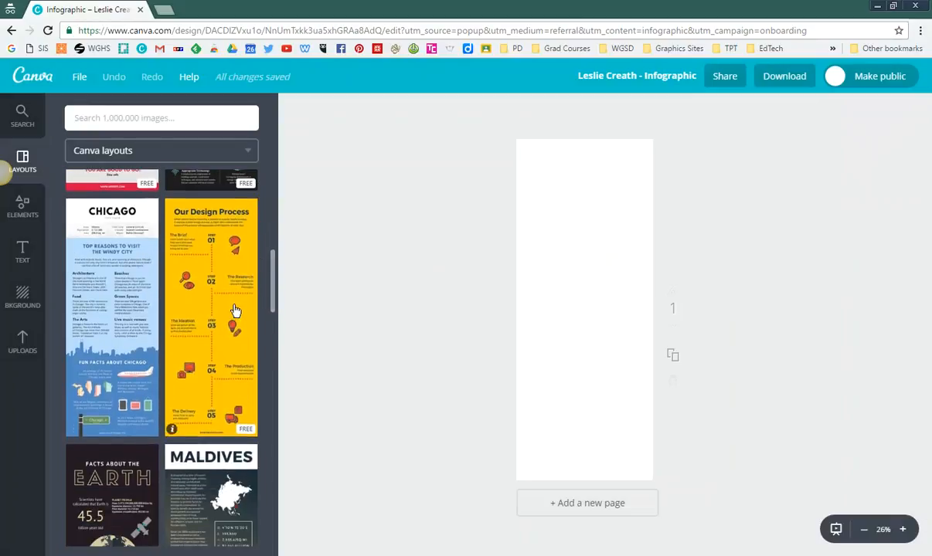
drag(271, 265, 268, 304)
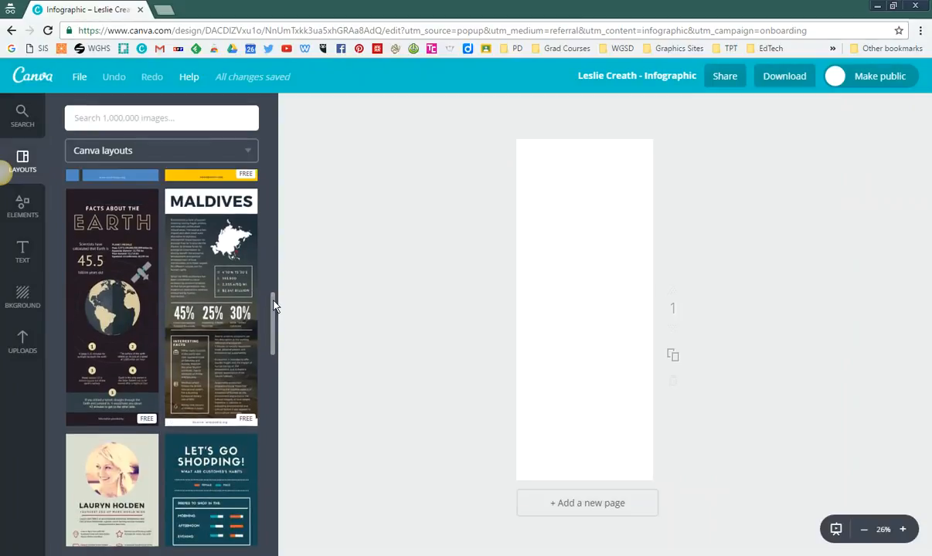
drag(274, 307, 270, 346)
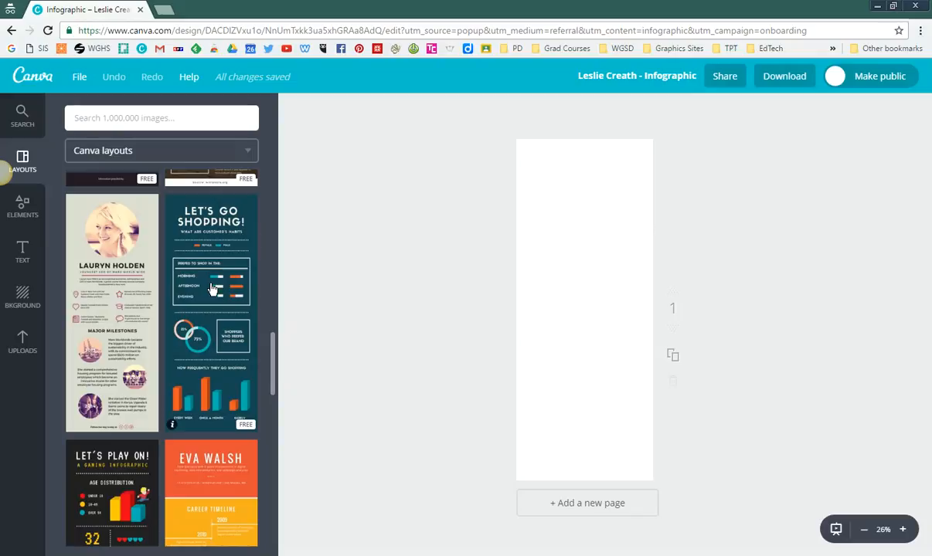
drag(272, 352, 272, 392)
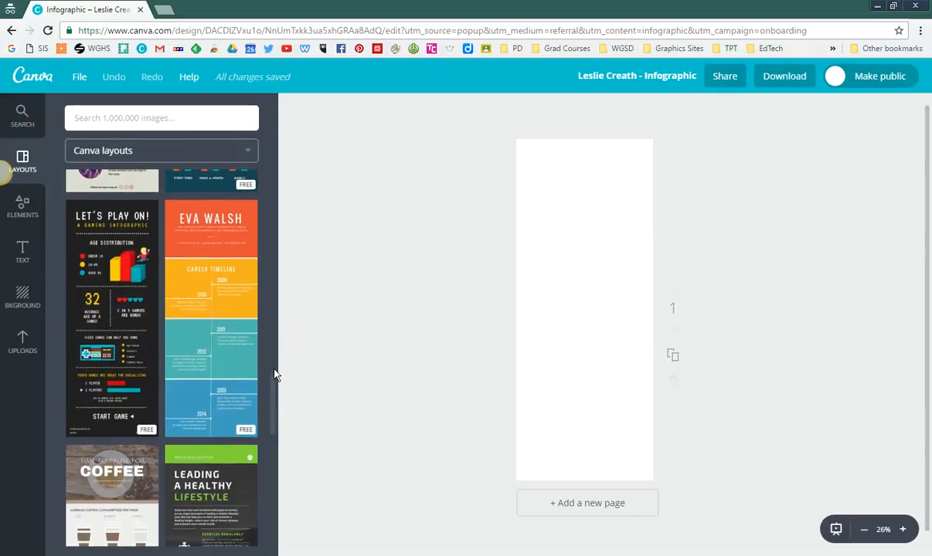
drag(271, 379, 272, 415)
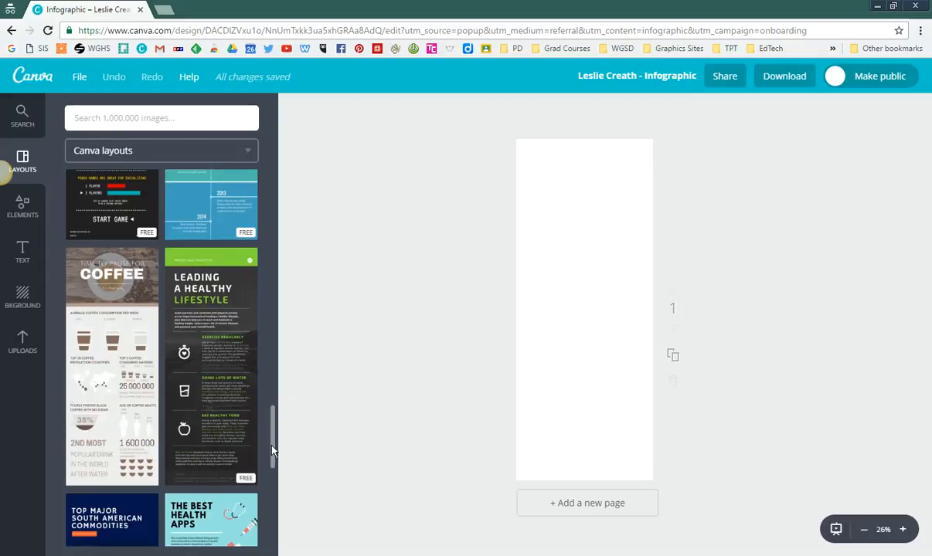
scroll(266, 479, down, 3)
scroll(268, 433, up, 6)
scroll(270, 409, up, 1)
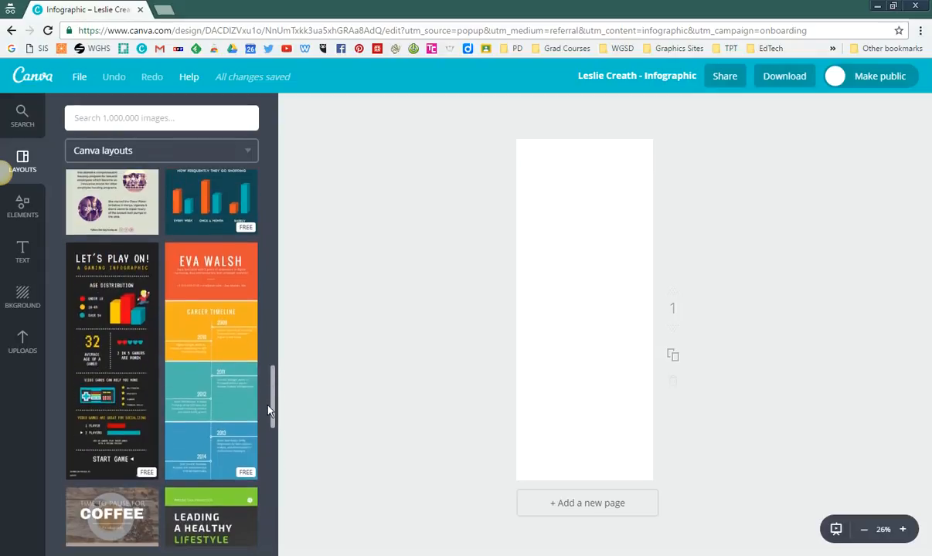
click(203, 336)
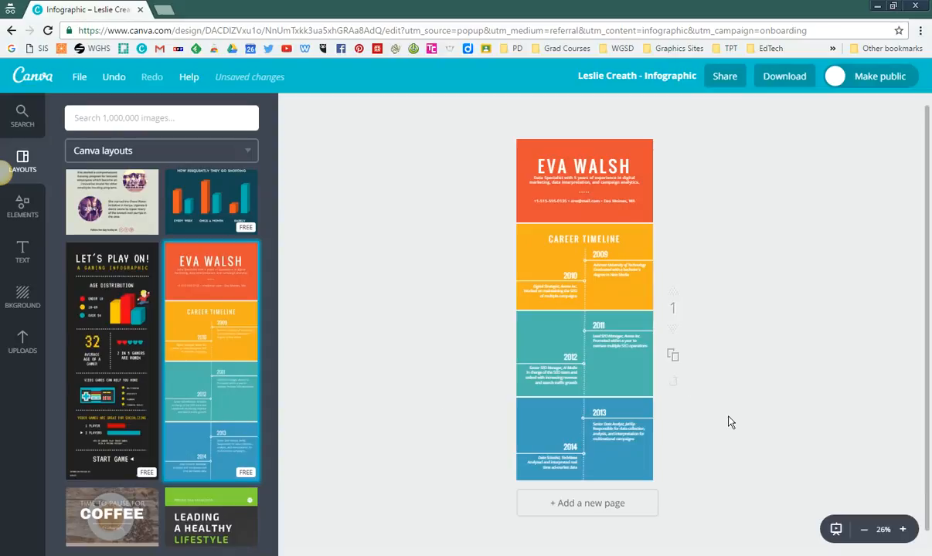
Step: Replace the sample name in the orange header's large heading with the author's full name
click(902, 530)
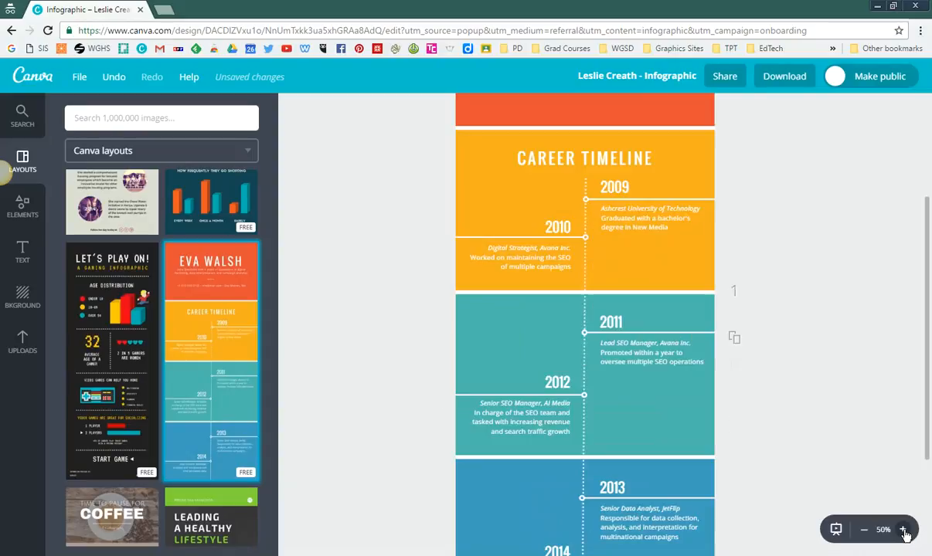
click(902, 530)
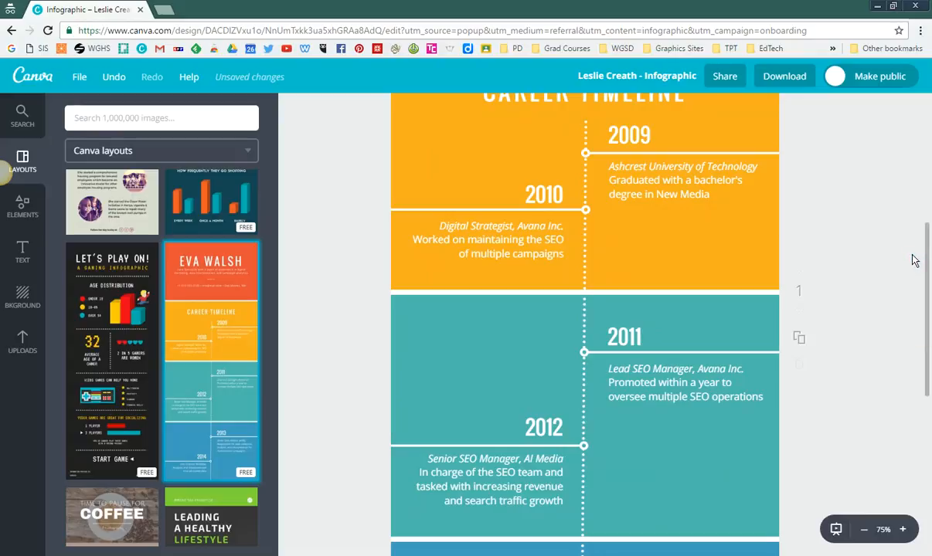
drag(927, 260, 916, 110)
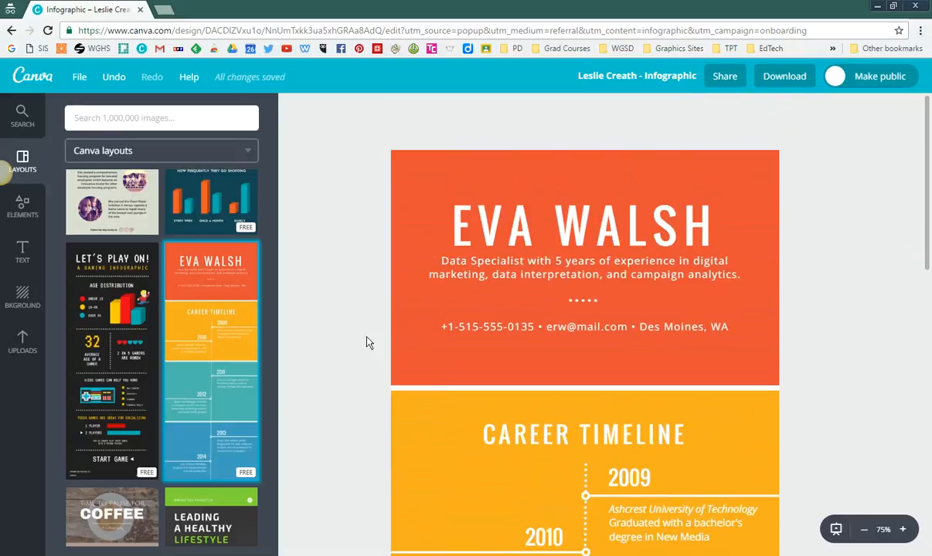
click(469, 230)
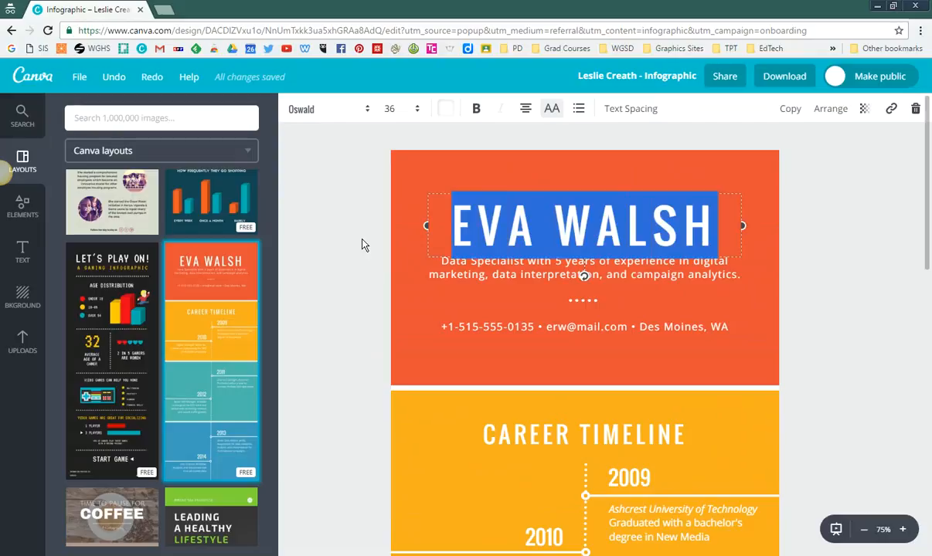
text(Leslie C)
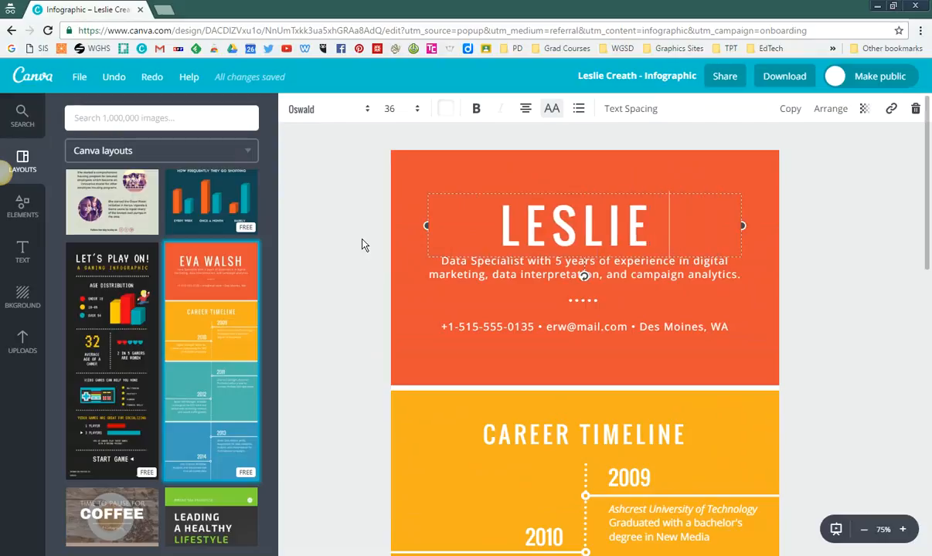
text(reath)
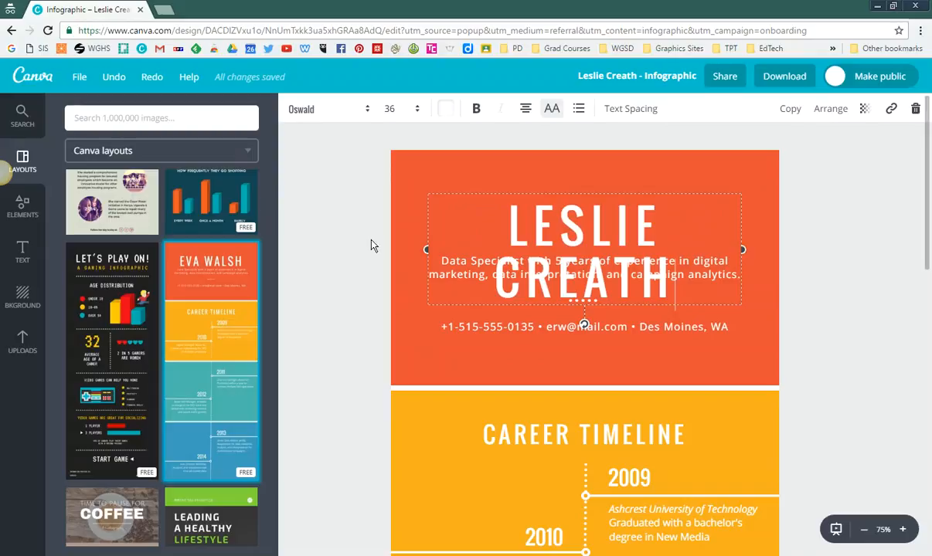
Step: Reduce the font size of the whole name heading to 32
drag(514, 233, 695, 274)
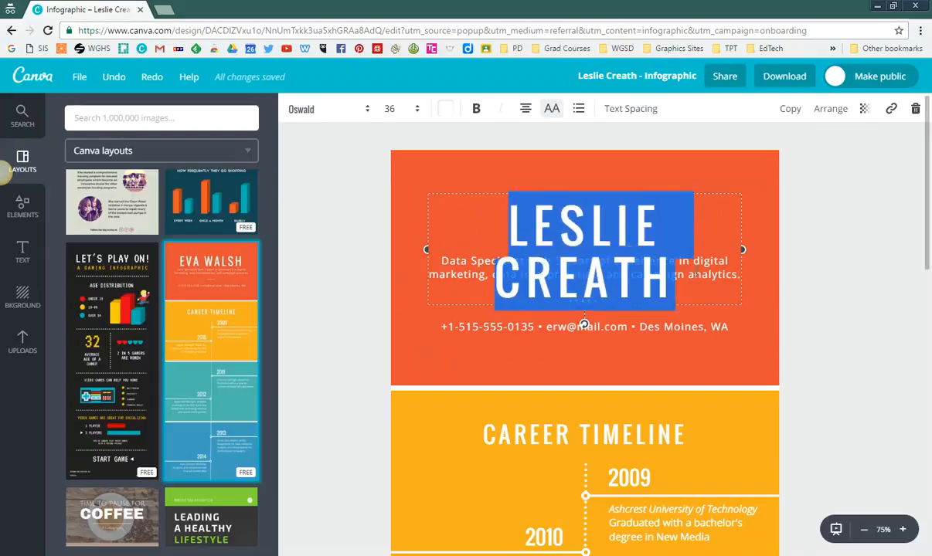
click(417, 112)
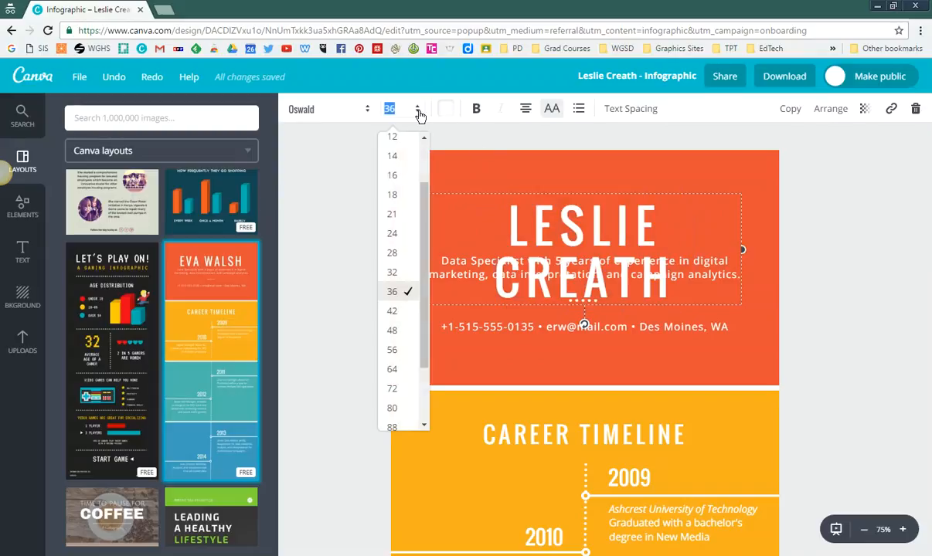
click(402, 273)
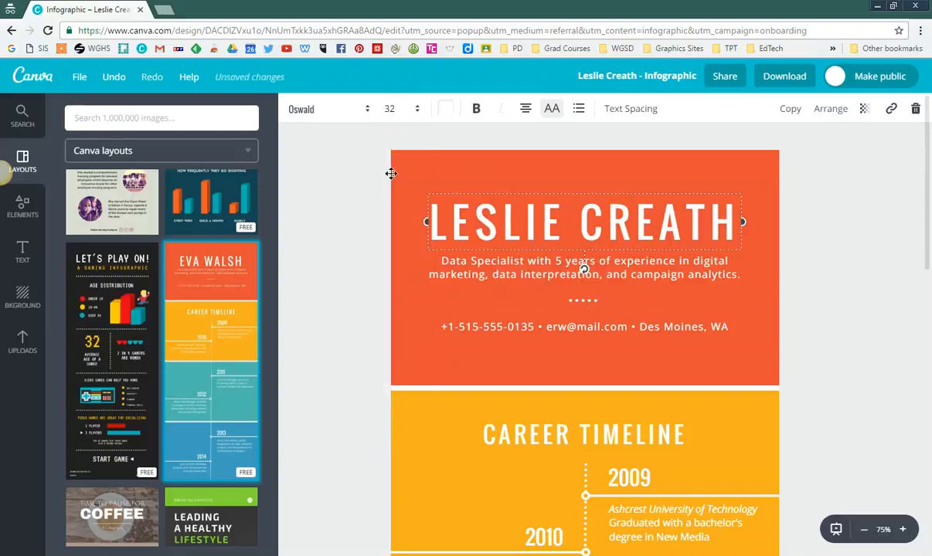
click(341, 291)
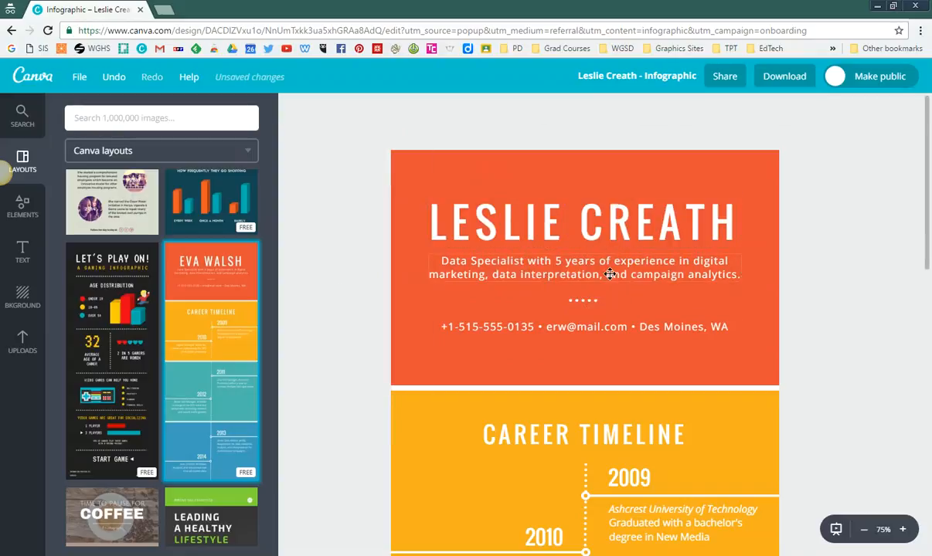
Step: Replace the description below the name heading with "Awesome person"
click(609, 274)
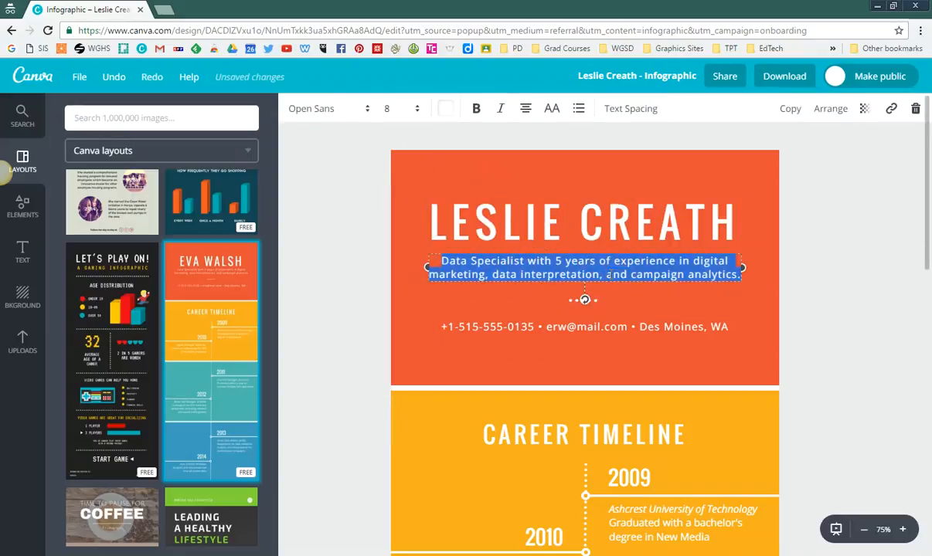
text(Awesome person)
click(340, 284)
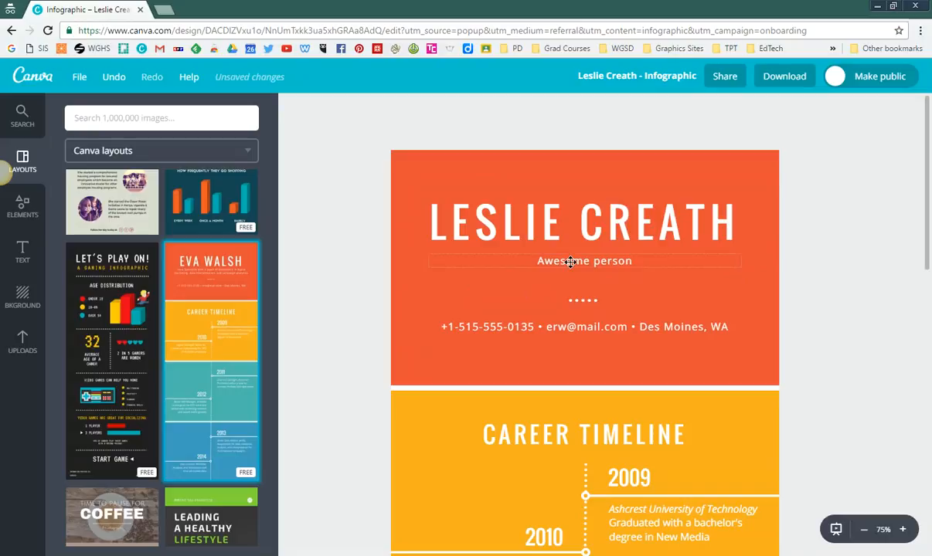
Step: Group the orange header's name, description, dotted divider and contact line, and ungroup them again
click(572, 329)
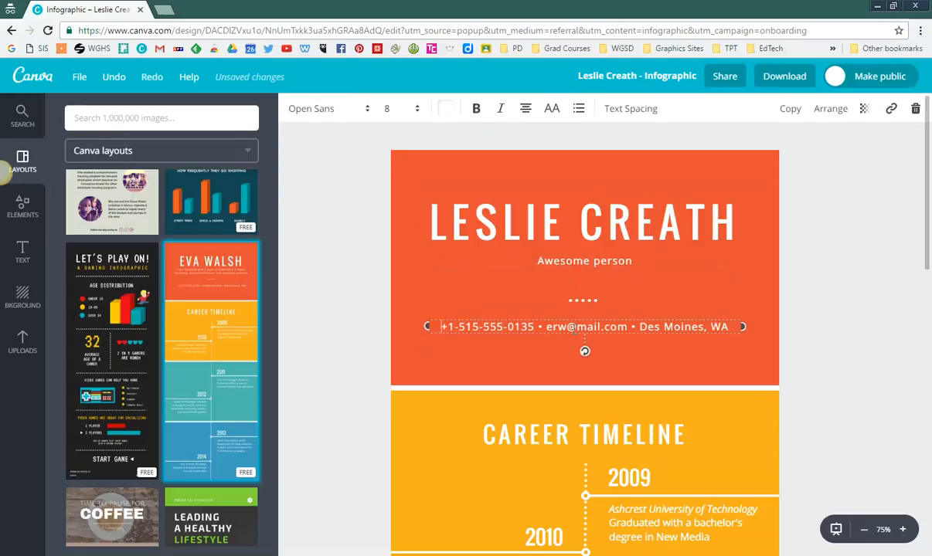
shift+click(585, 300)
shift+click(584, 262)
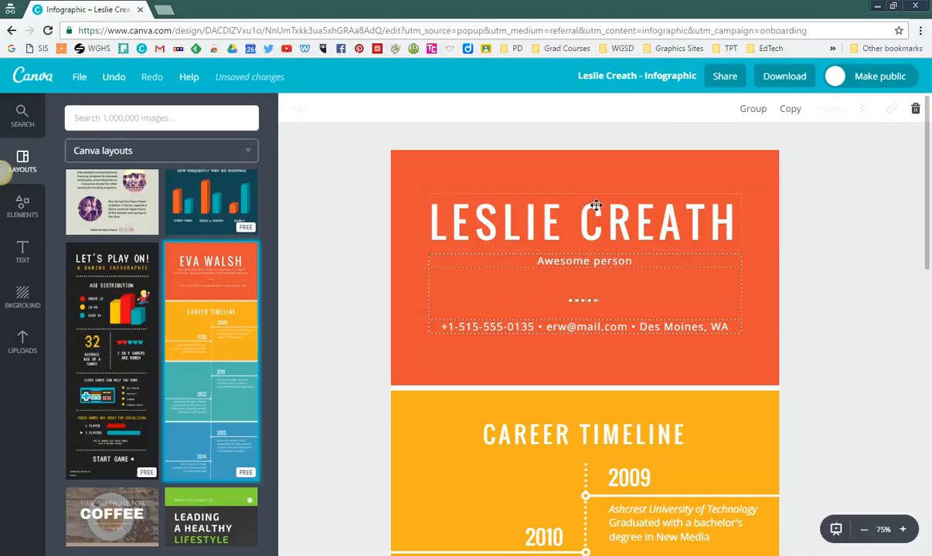
shift+click(488, 212)
click(753, 109)
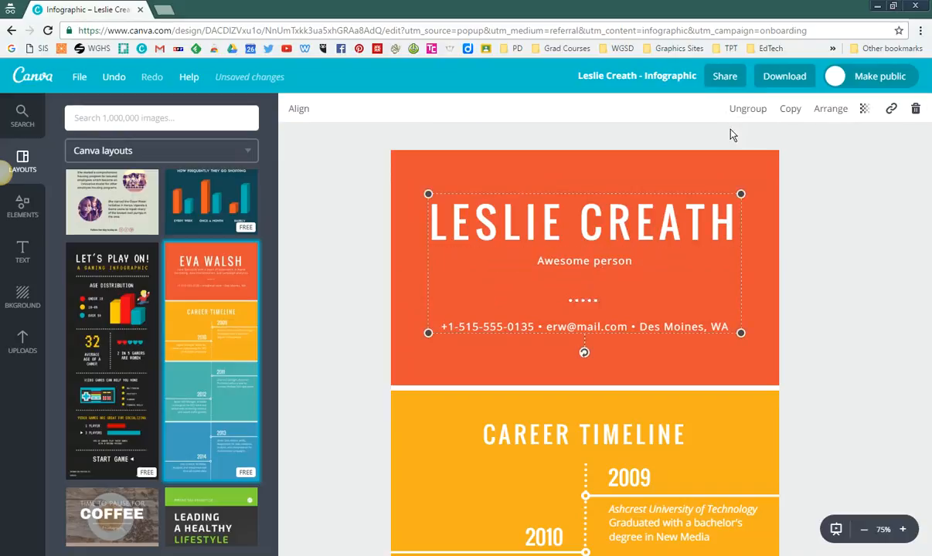
click(747, 112)
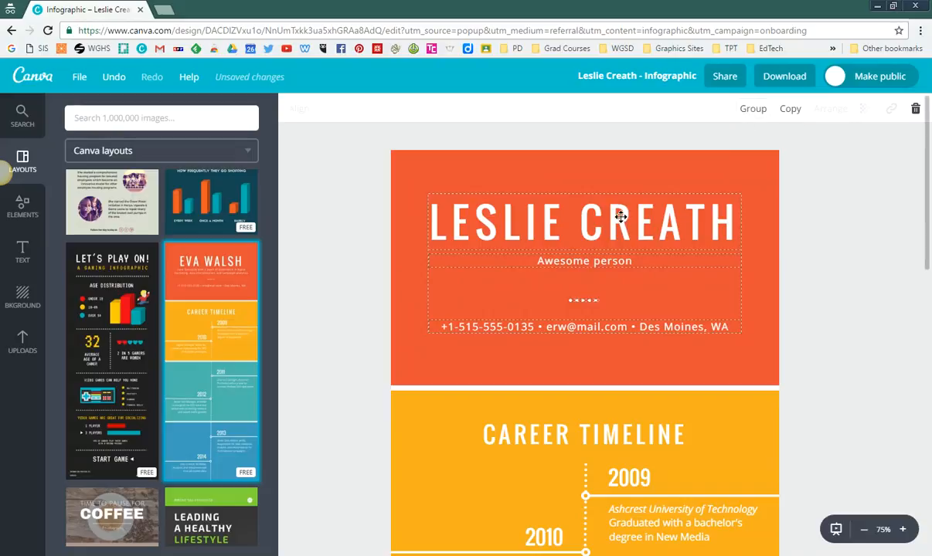
Step: Move the orange header's name, description, dotted divider and contact line together lower within the header
drag(621, 217, 622, 248)
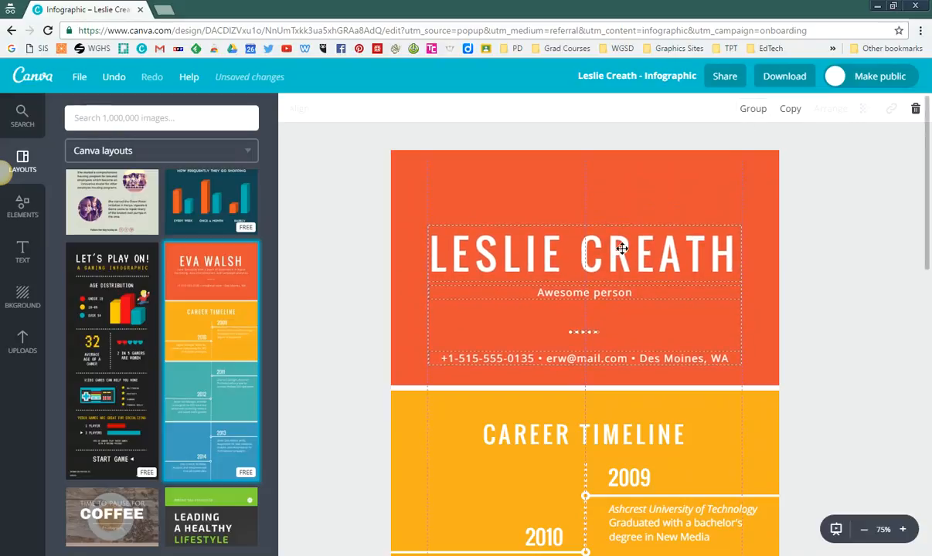
drag(622, 249, 622, 250)
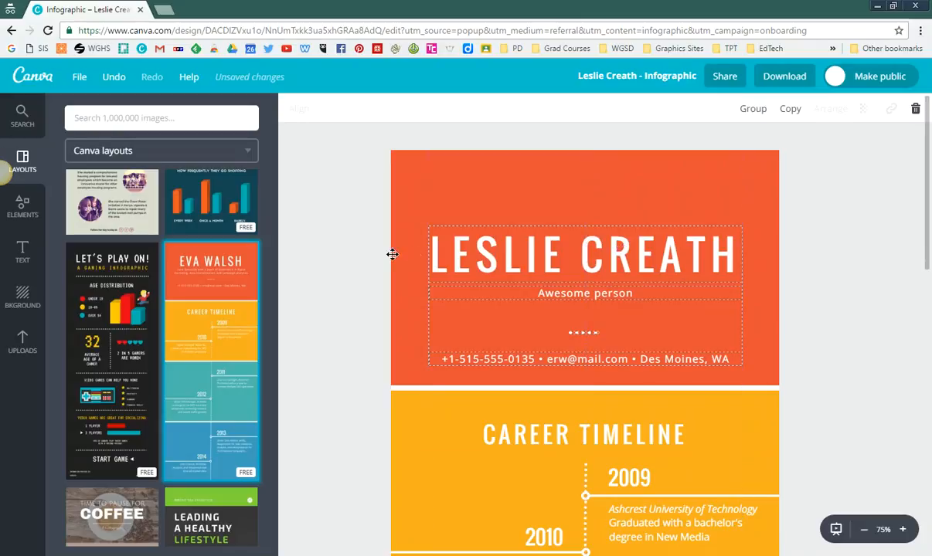
click(359, 243)
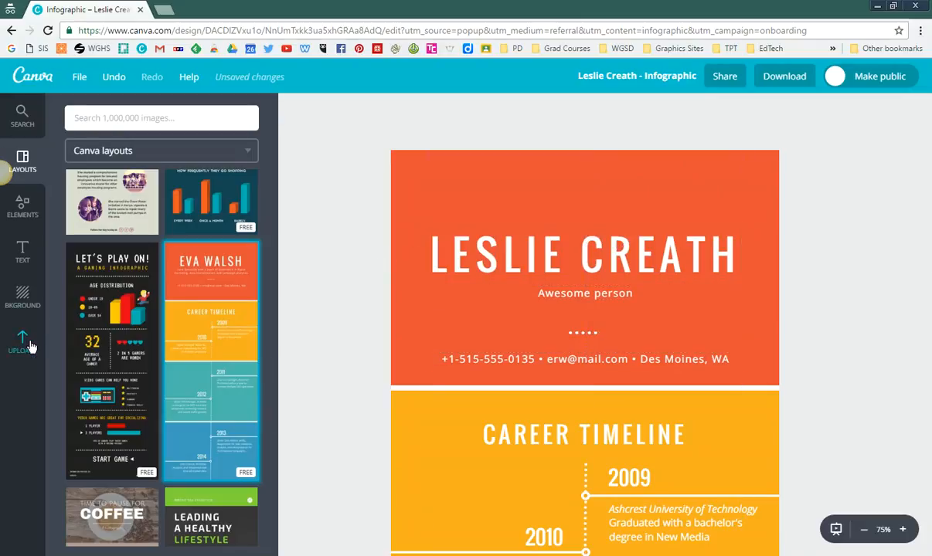
Step: Add the "Dining in Tokyo" framed text design to the page and delete its duplicate copy
click(23, 252)
scroll(166, 363, down, 3)
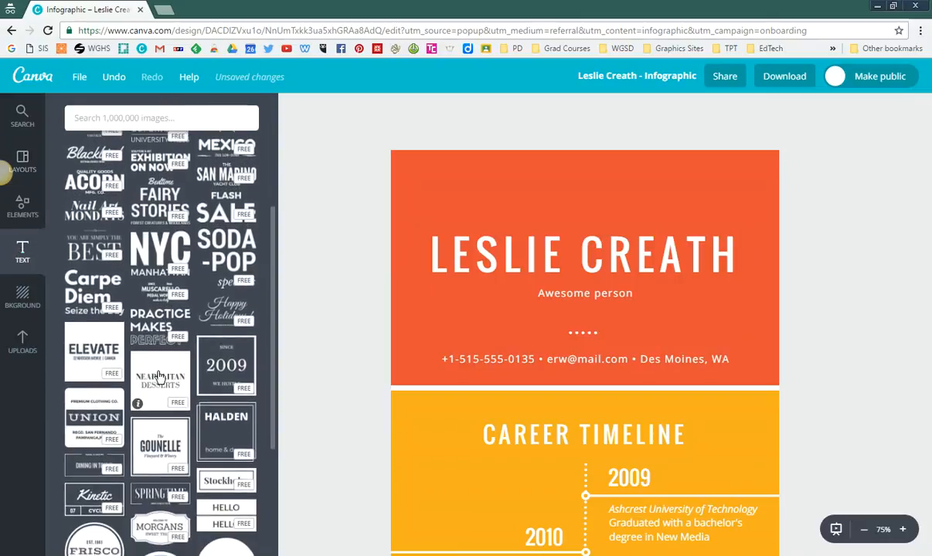
scroll(157, 384, down, 1)
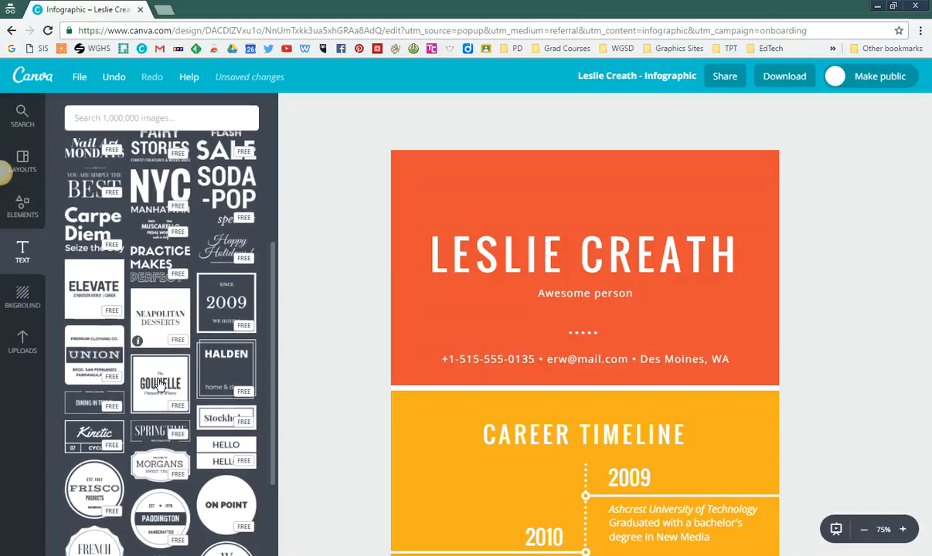
click(97, 409)
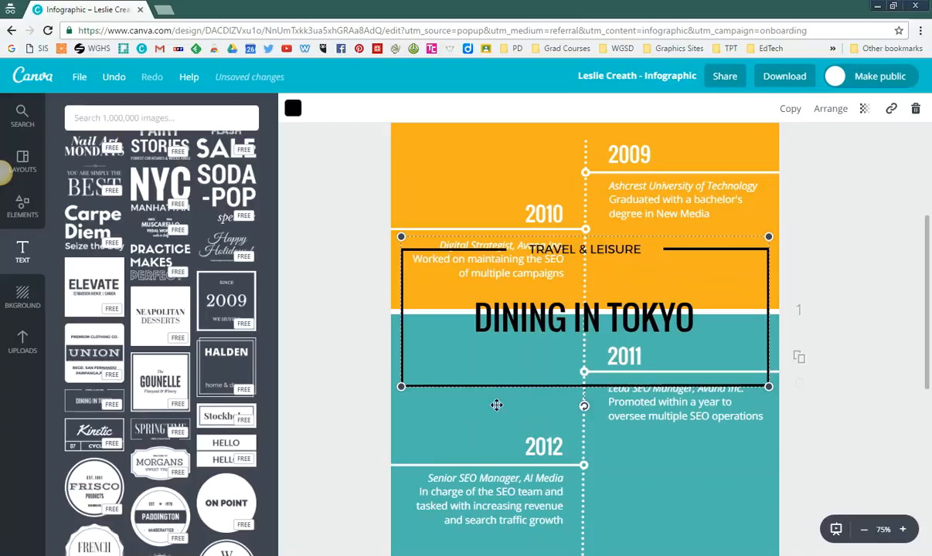
drag(655, 308, 649, 217)
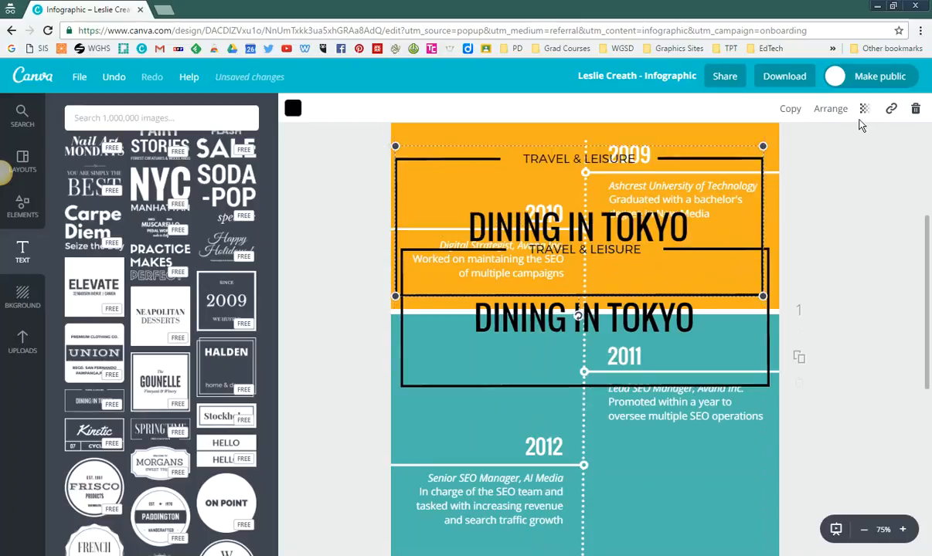
click(915, 109)
Step: Move the "Dining in Tokyo" design into the orange header and shrink it to fit above the name heading
drag(561, 312, 560, 201)
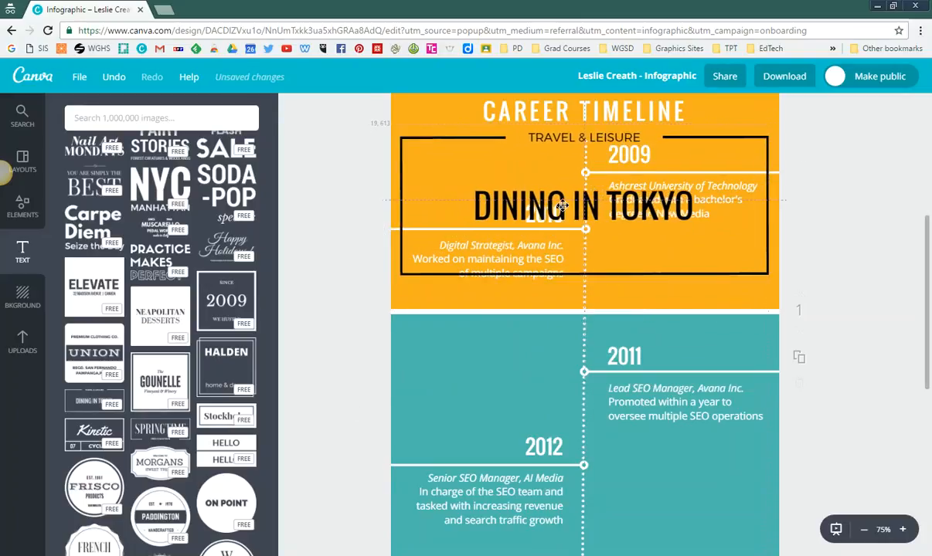
scroll(557, 259, up, 3)
scroll(556, 272, up, 3)
drag(613, 521, 595, 231)
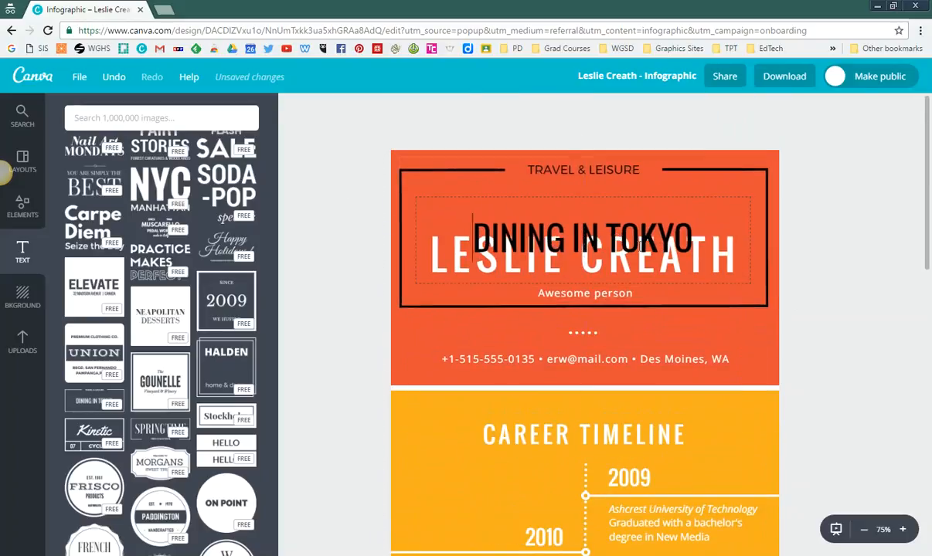
double_click(580, 224)
drag(767, 306, 555, 220)
drag(516, 194, 618, 202)
click(353, 229)
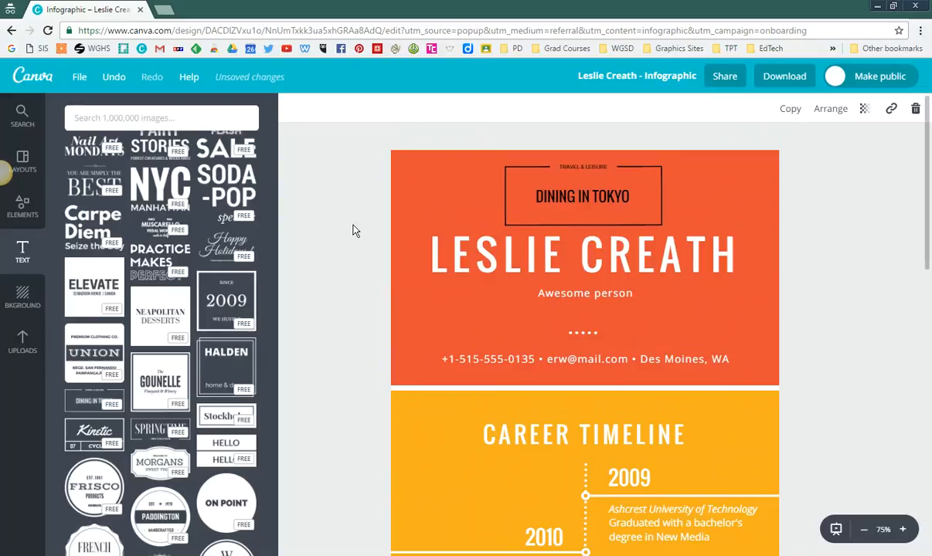
Step: Remove the "Travel & Leisure" line from the framed text design, and delete the whole design from the orange header
click(584, 165)
click(584, 166)
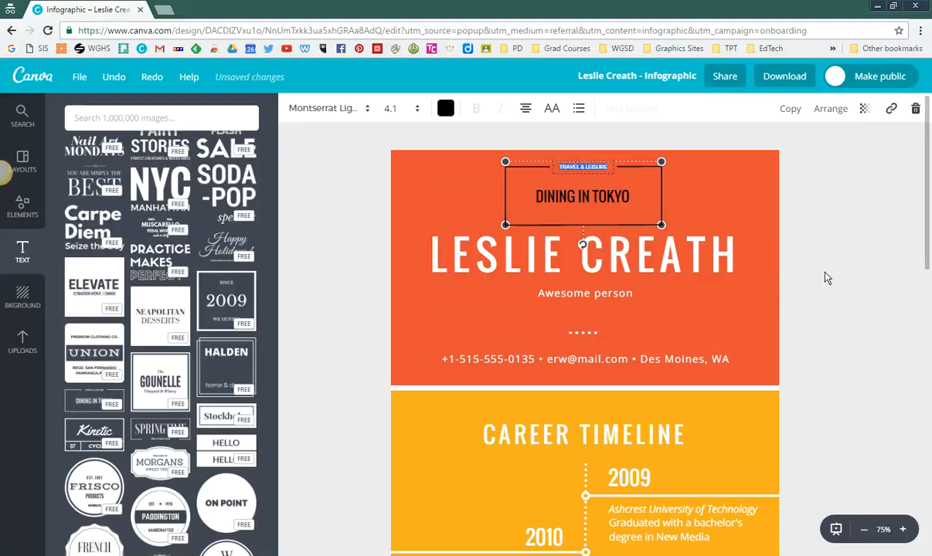
key(BackSpace)
click(850, 257)
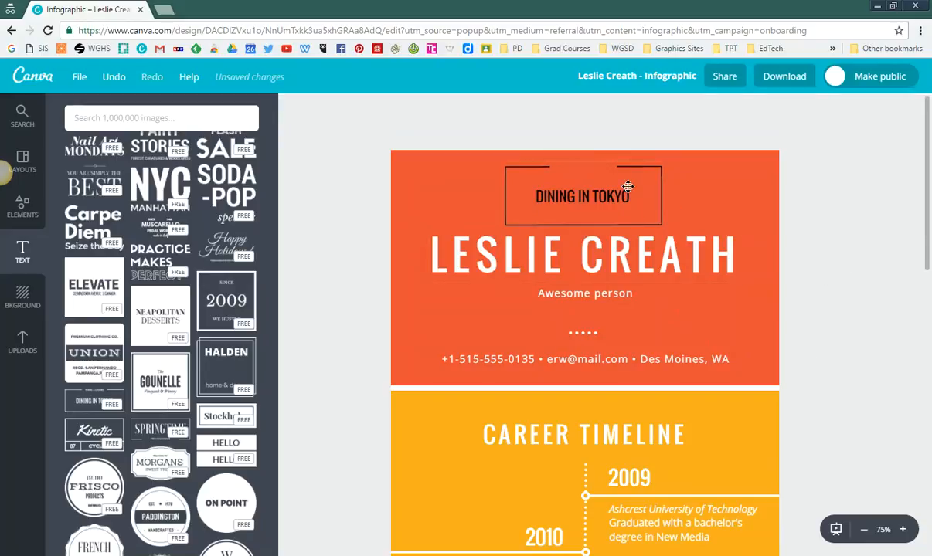
click(591, 176)
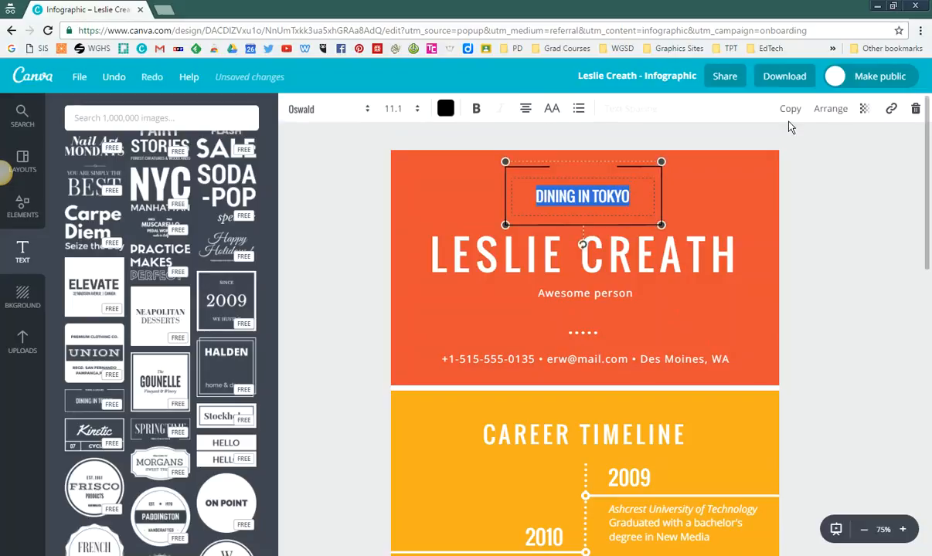
click(916, 112)
Step: Add a plain heading text box and place it in the orange header directly above the name
scroll(170, 286, up, 5)
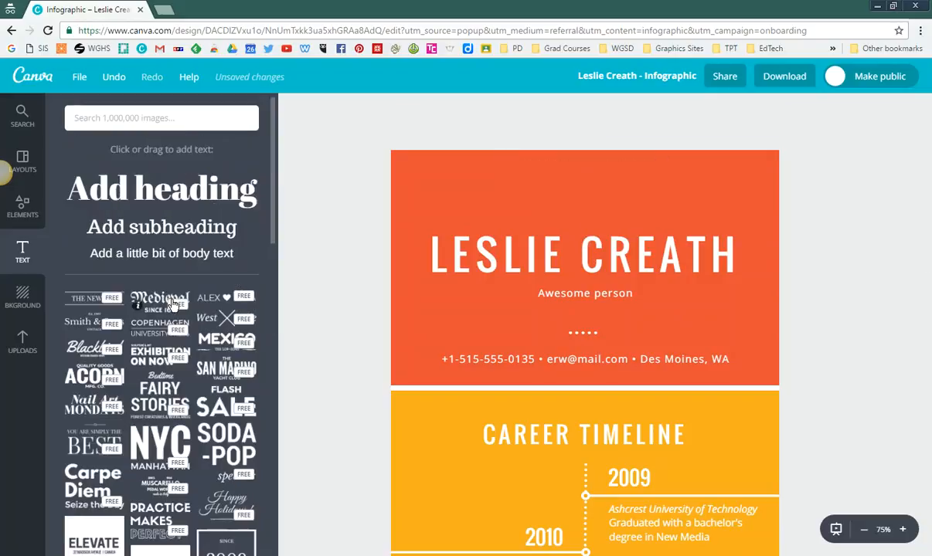
click(190, 193)
click(305, 370)
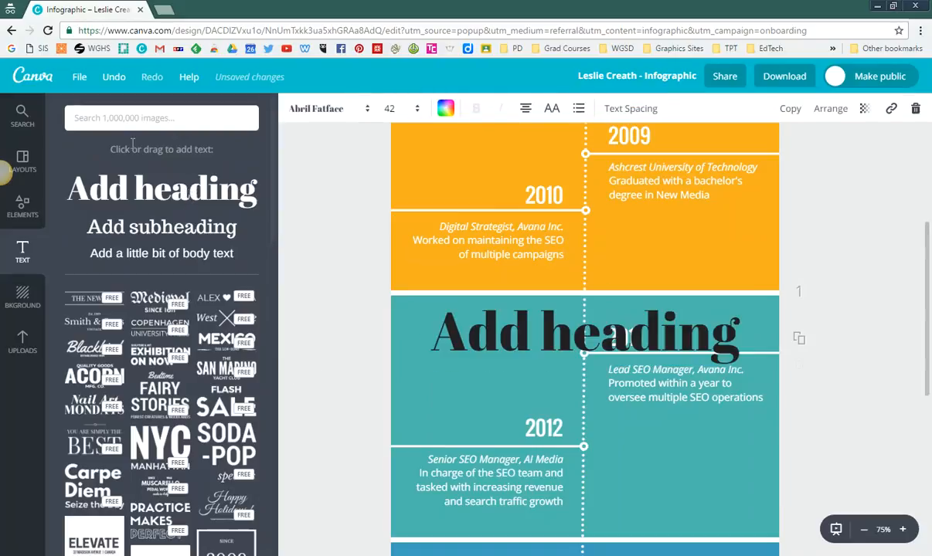
drag(641, 327, 639, 150)
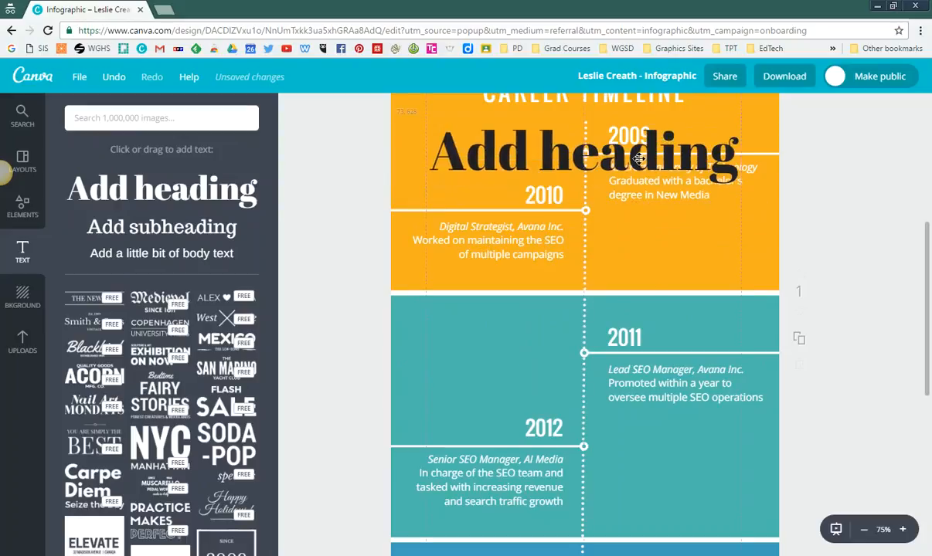
scroll(649, 285, up, 4)
drag(651, 479, 647, 183)
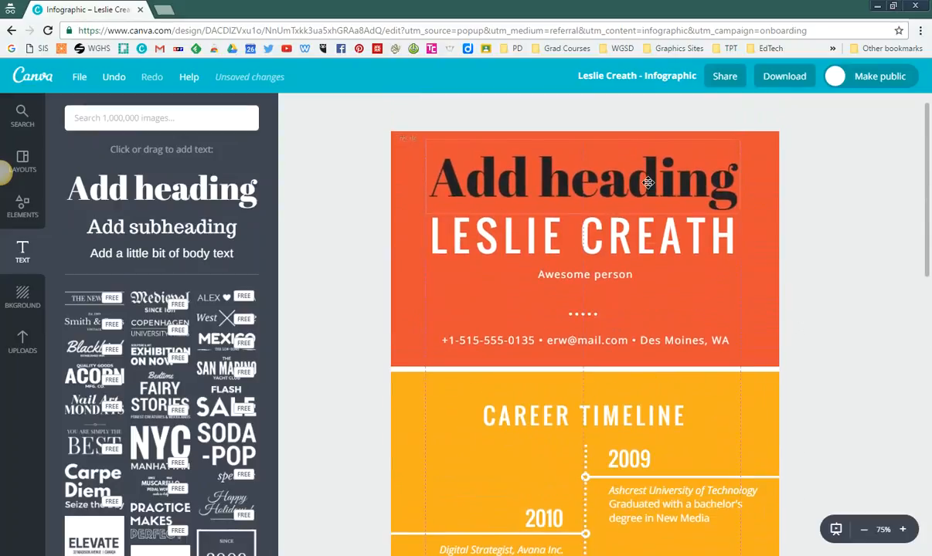
Step: Change the font of the new "Add heading" text to Bebas Neue
double_click(608, 172)
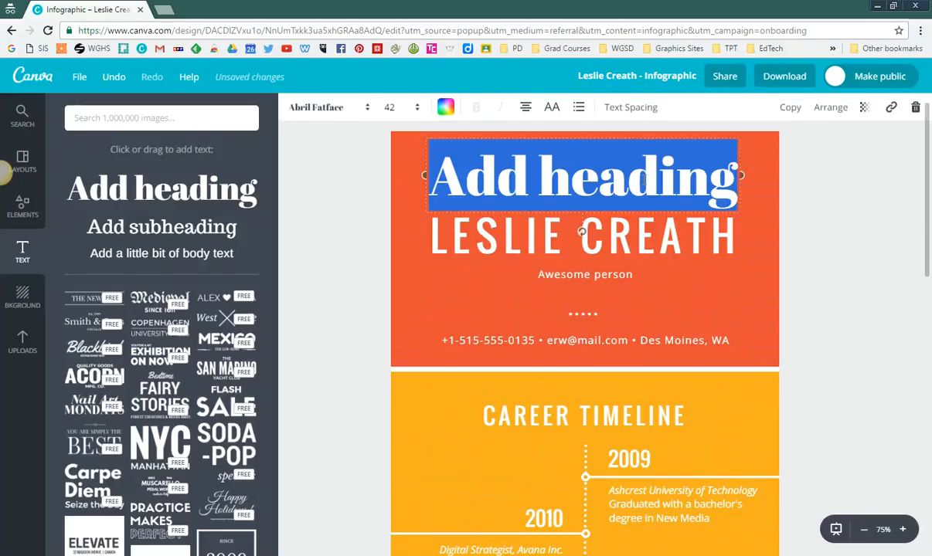
click(344, 109)
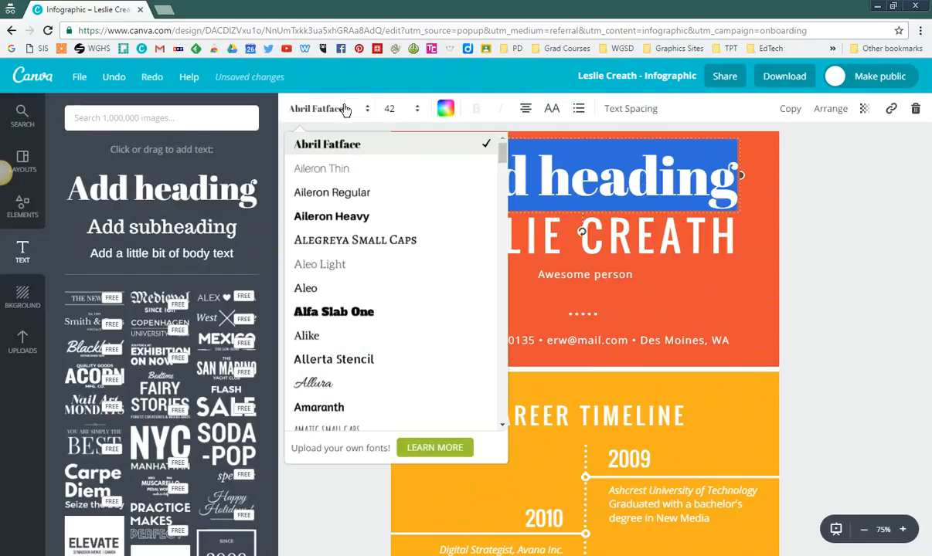
scroll(414, 278, down, 5)
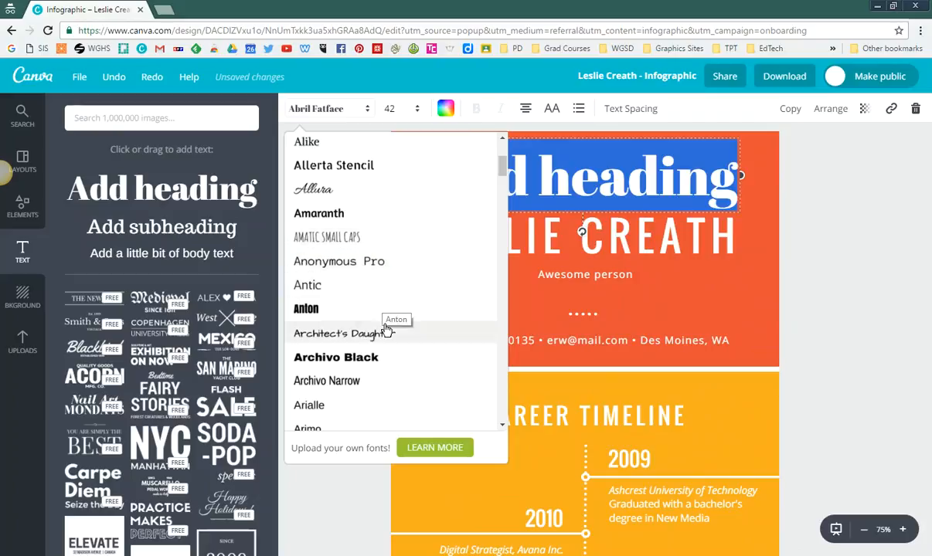
scroll(384, 328, down, 3)
click(333, 284)
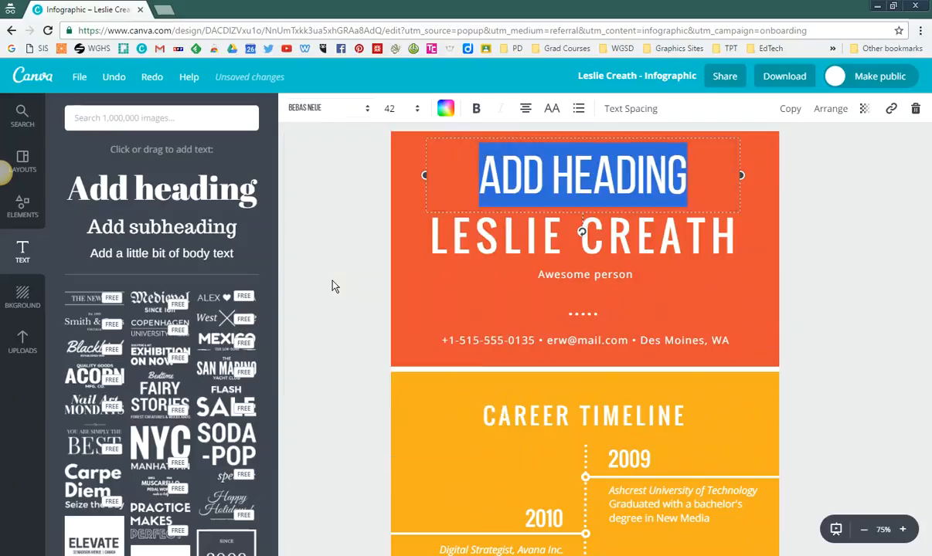
click(407, 108)
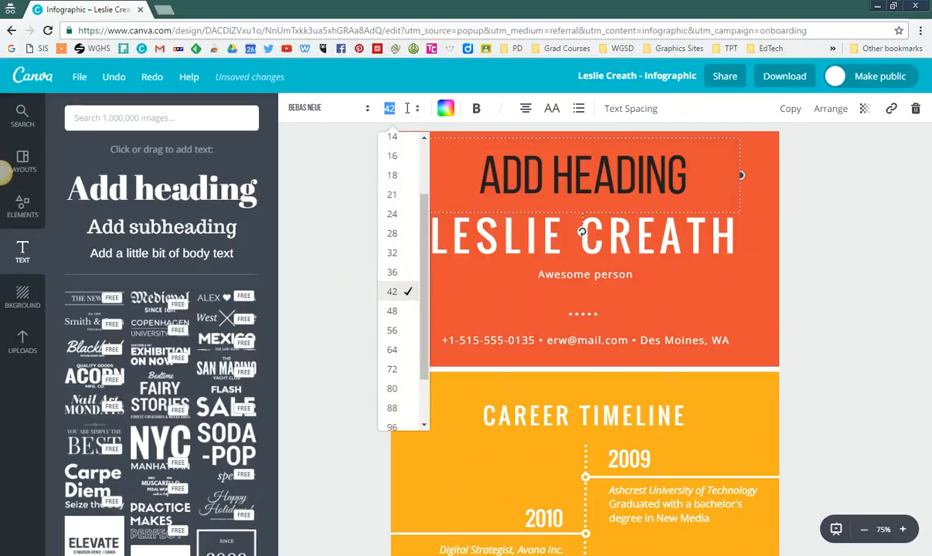
Step: Color the new heading light blue with the custom color code 75c4ff
click(444, 109)
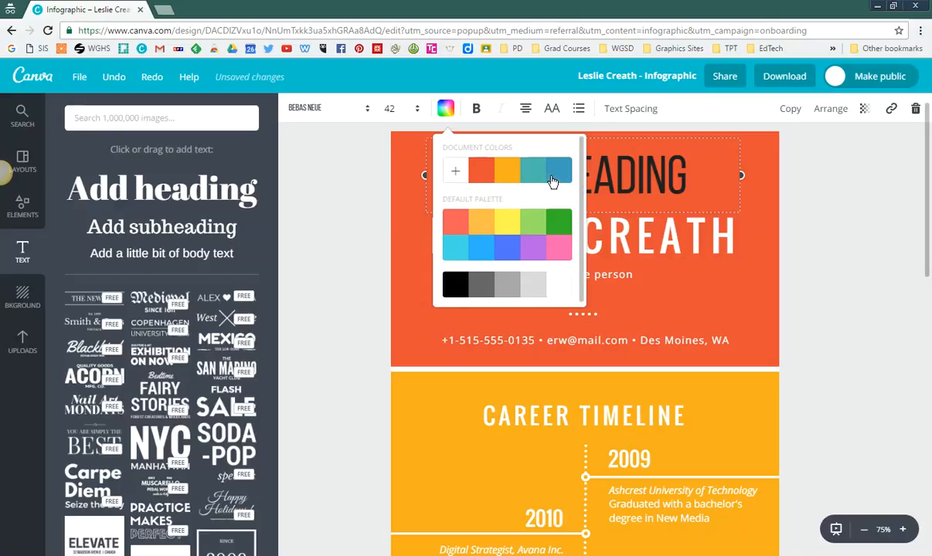
click(456, 171)
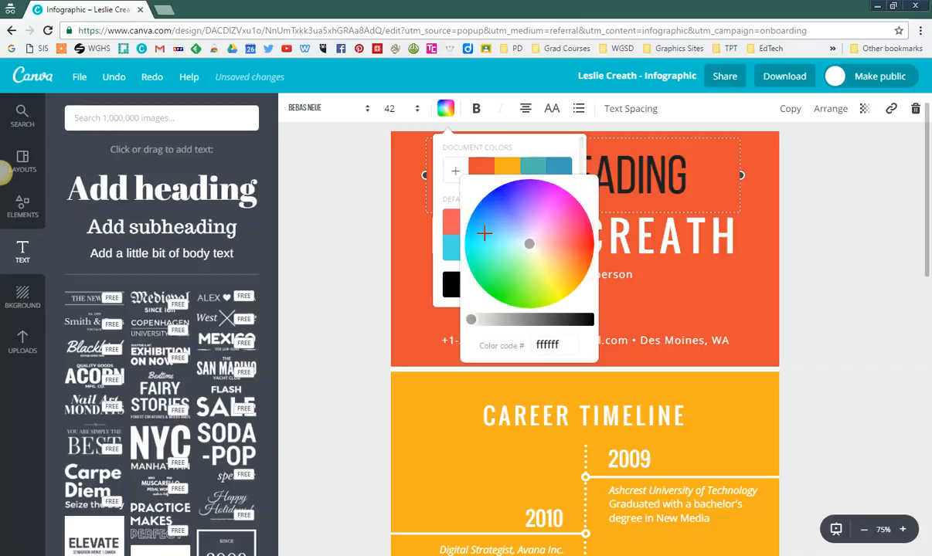
drag(527, 236, 500, 230)
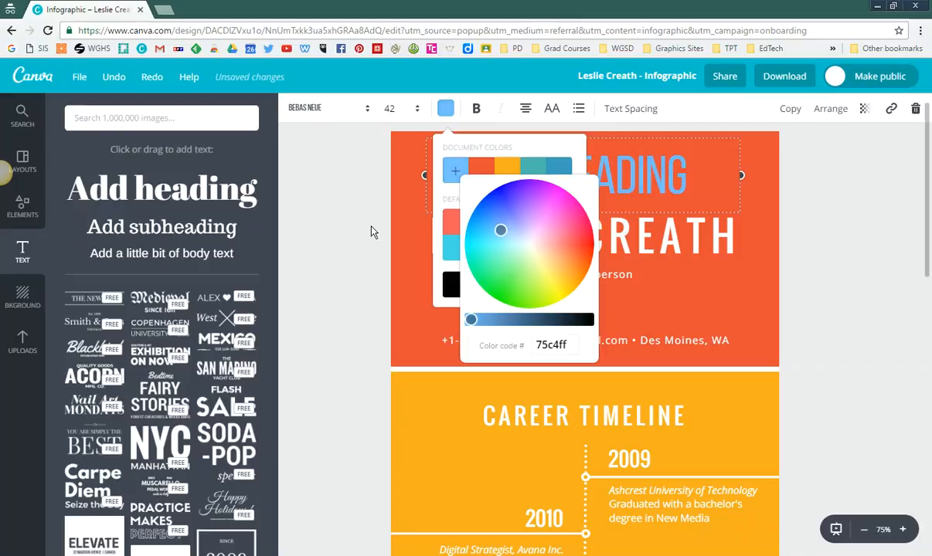
click(371, 232)
click(344, 322)
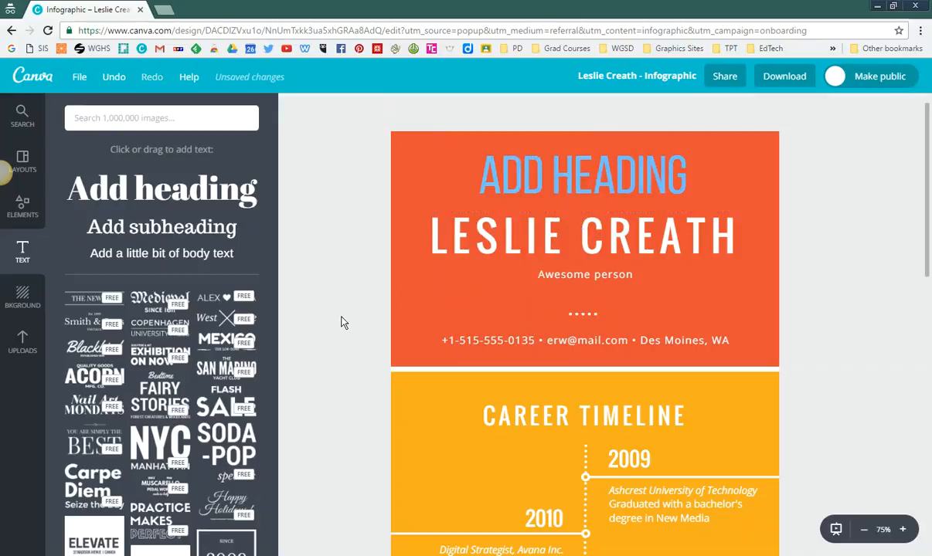
Step: Replace the placeholder text of the new blue heading with "INFOGRAPHIC"
double_click(565, 171)
text(INFO)
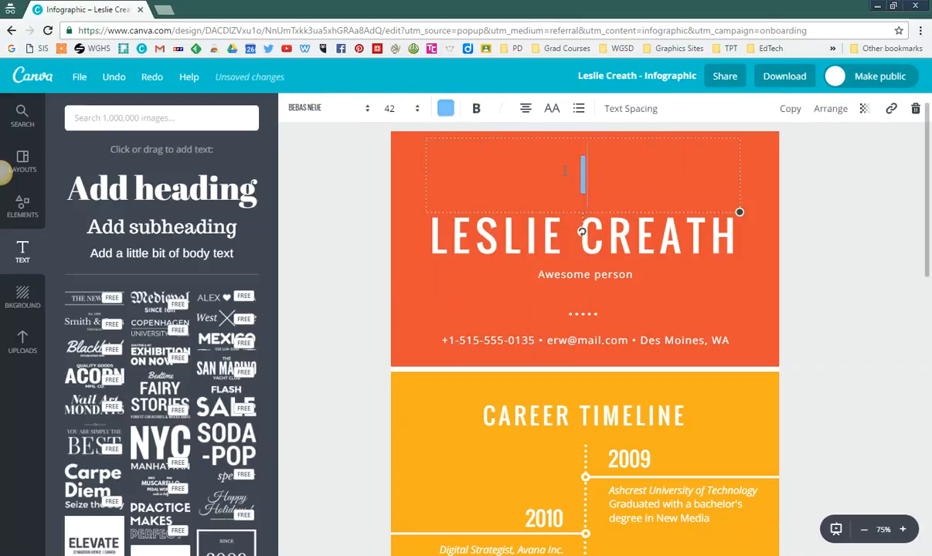
text(GRAPHIC)
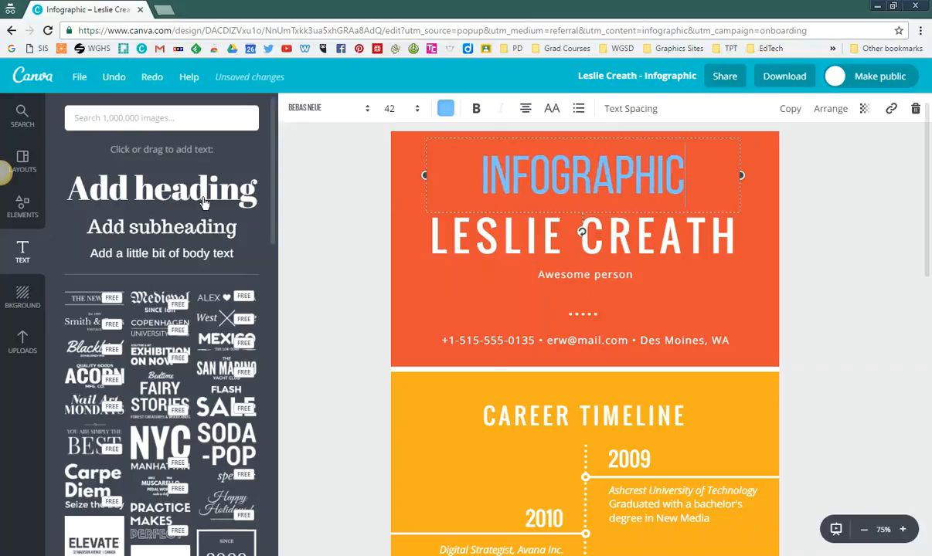
click(398, 169)
Step: Widen the letter spacing of the "INFOGRAPHIC" heading until it spans about the width of the name below
click(597, 175)
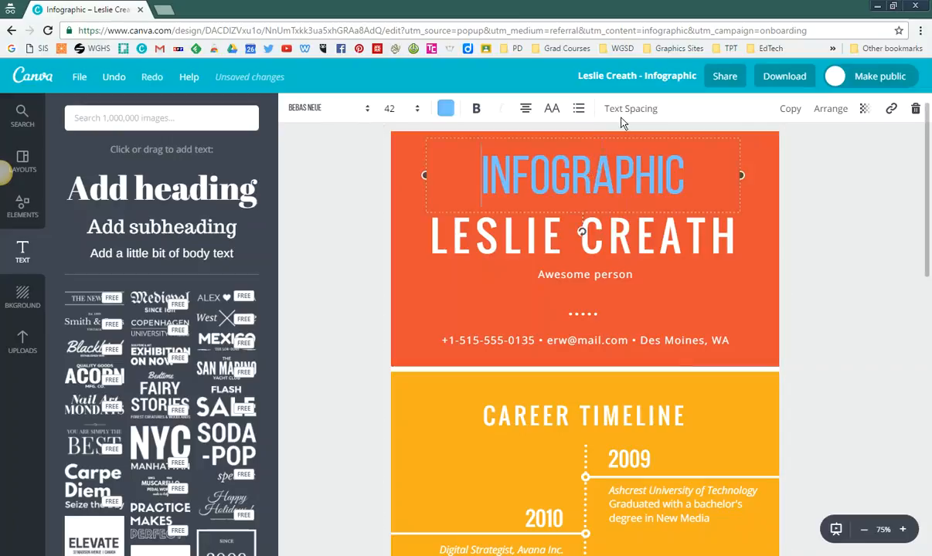
click(627, 114)
mouse_move(712, 152)
mouse_down()
mouse_move(746, 152)
mouse_move(726, 153)
mouse_up()
click(866, 343)
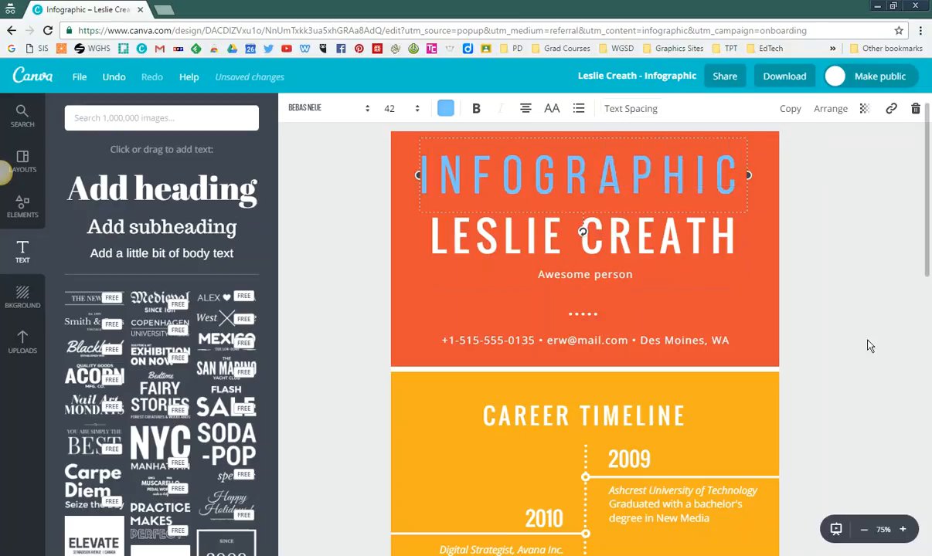
click(866, 343)
Step: Increase the line height of the Ashcrest University description under the 2009 timeline entry
scroll(801, 377, down, 3)
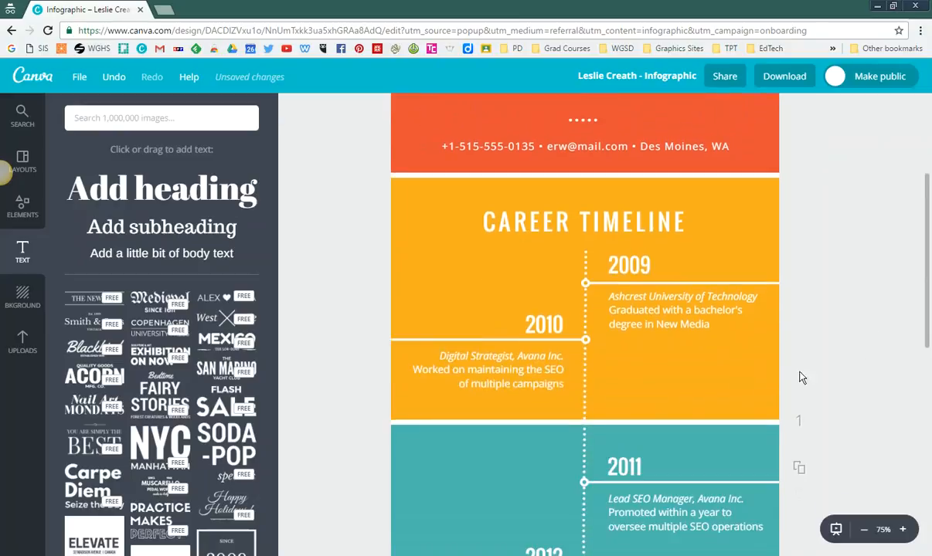
click(643, 314)
click(630, 109)
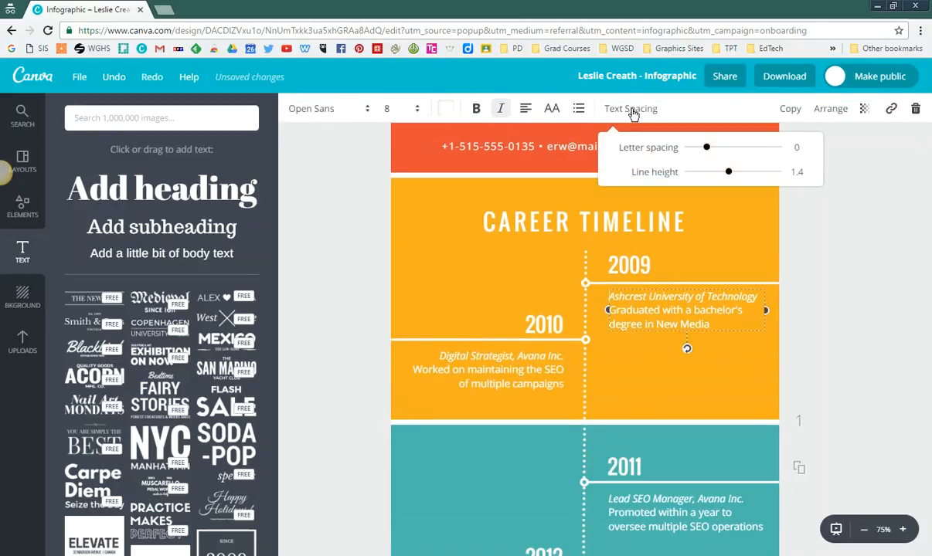
mouse_move(730, 174)
mouse_down()
mouse_move(781, 184)
mouse_move(697, 185)
mouse_move(740, 185)
mouse_up()
click(850, 339)
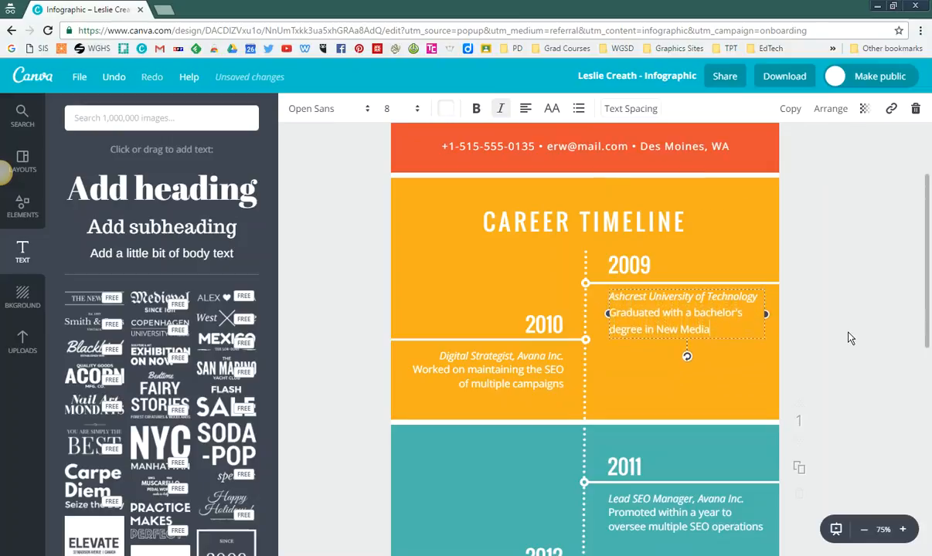
click(337, 334)
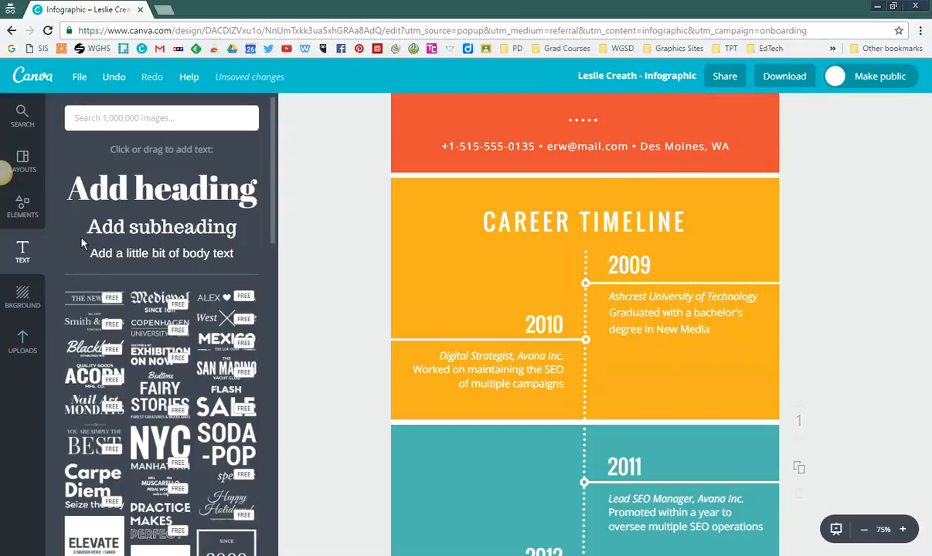
Step: Add the blue list-document icon from the Icons elements to the Career Timeline section and shrink it to roughly 40% of its width
click(22, 206)
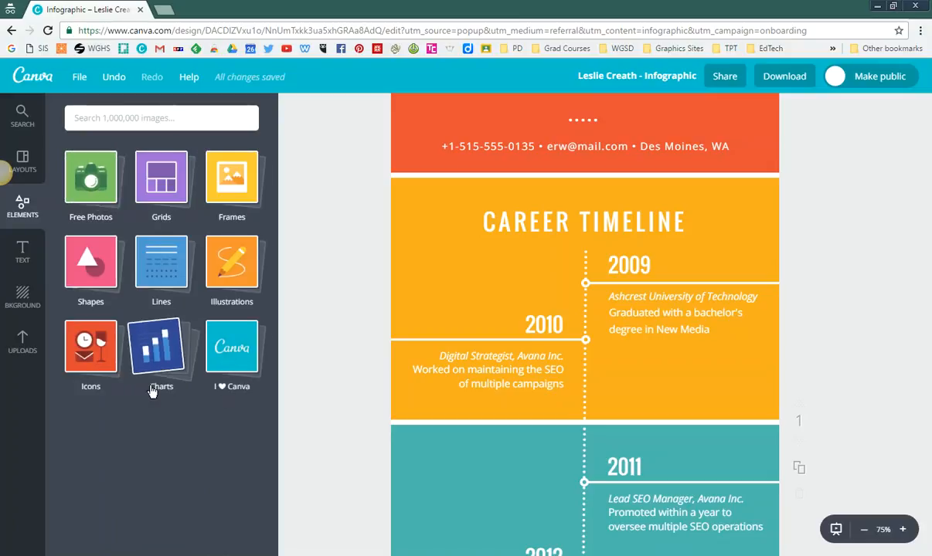
click(99, 355)
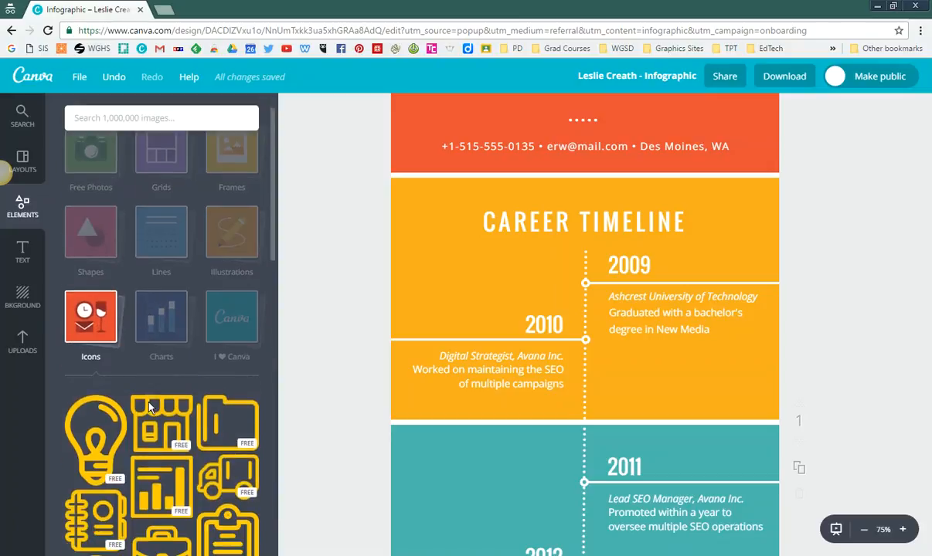
scroll(147, 408, down, 10)
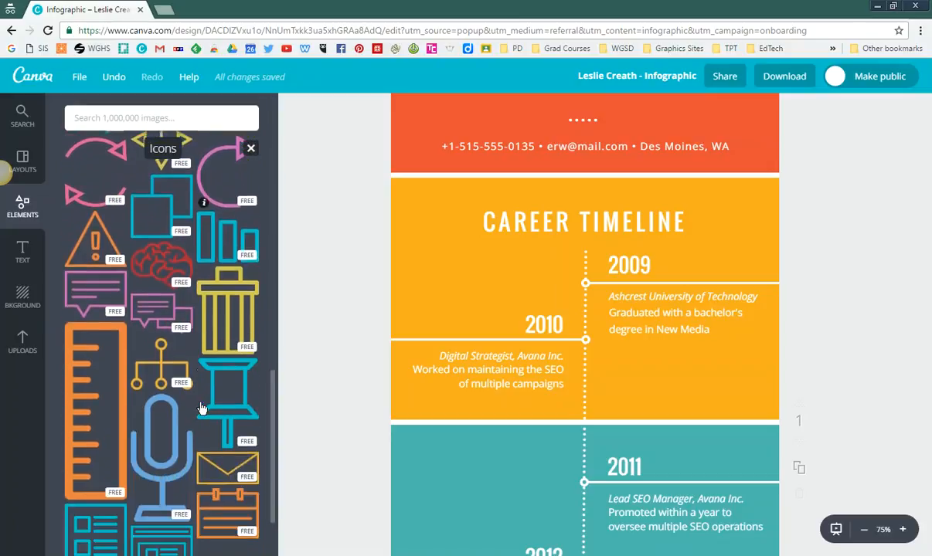
scroll(200, 409, down, 3)
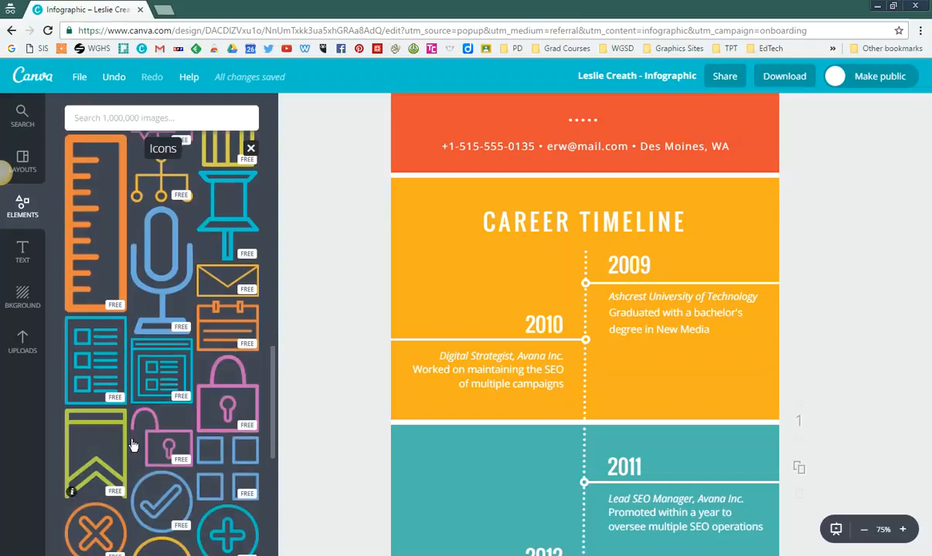
click(71, 372)
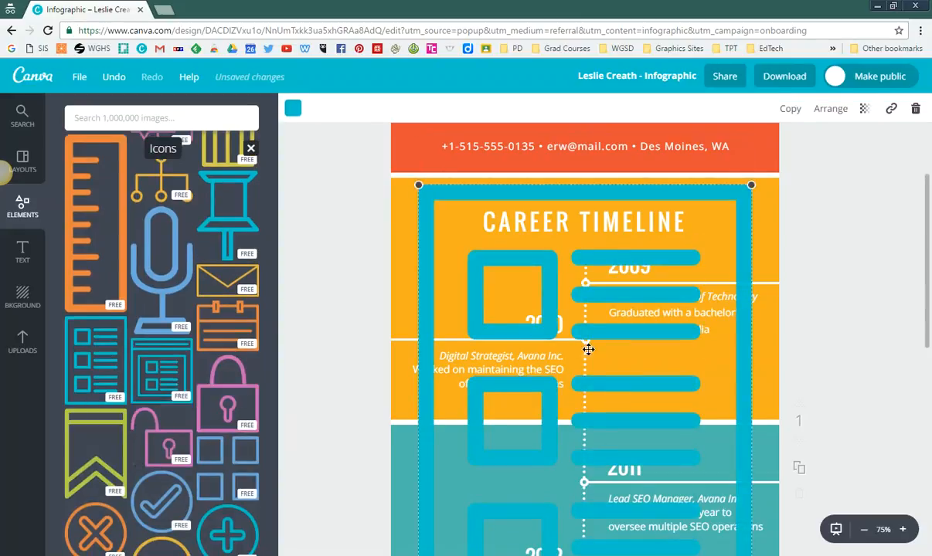
drag(750, 186, 504, 193)
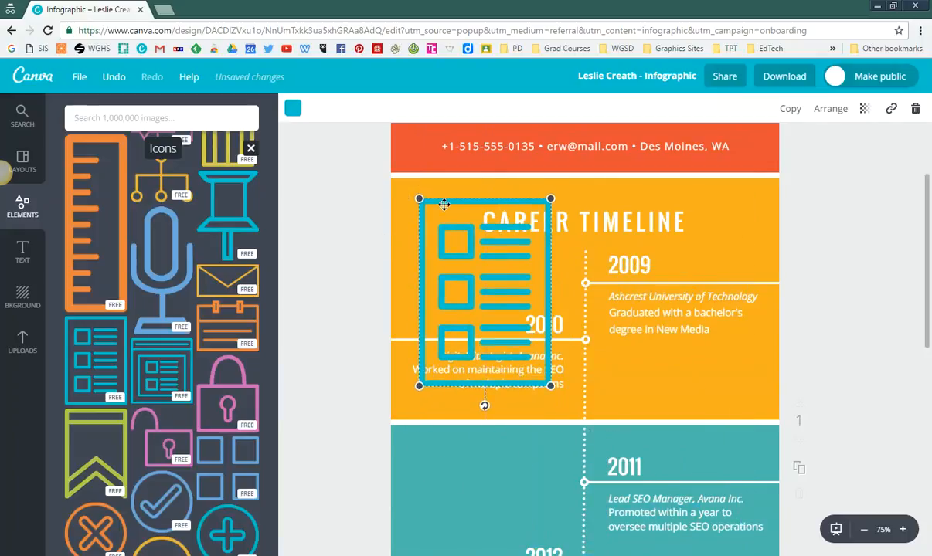
Step: Recolor the list icon red-orange from the document colors, then tilt and shrink it beside the start of the CAREER TIMELINE heading
click(293, 110)
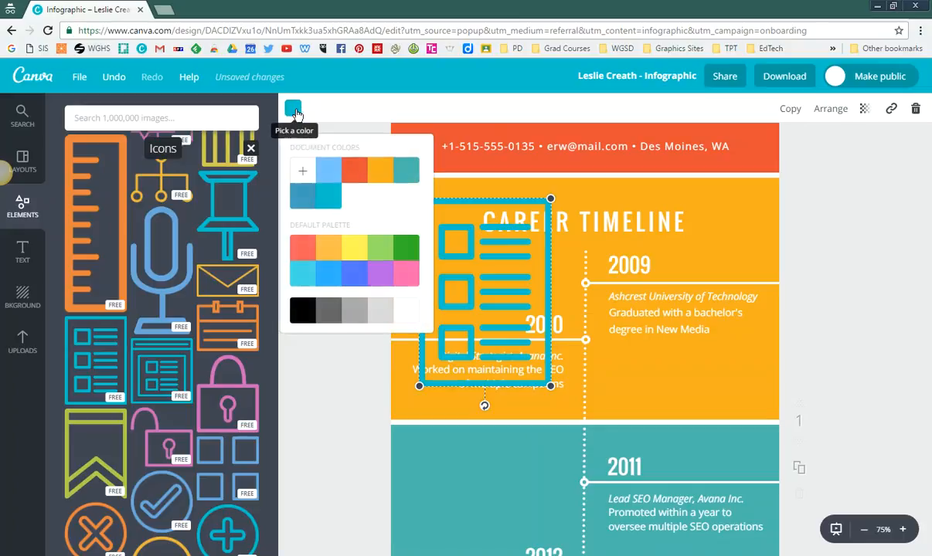
click(361, 177)
drag(484, 405, 510, 415)
drag(441, 398, 468, 331)
drag(511, 251, 477, 250)
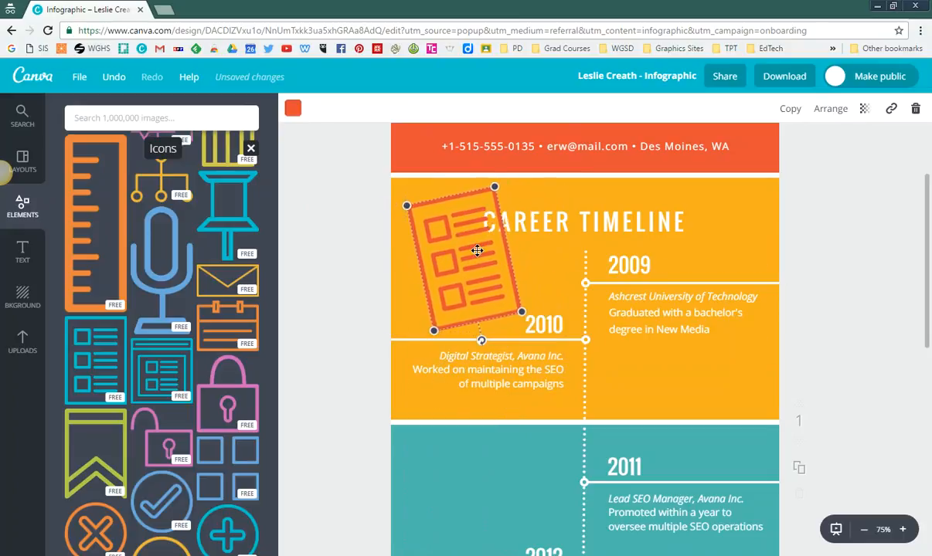
Step: Arrange the red-orange list icon behind the timeline text but in front of the yellow background block
click(828, 112)
click(795, 168)
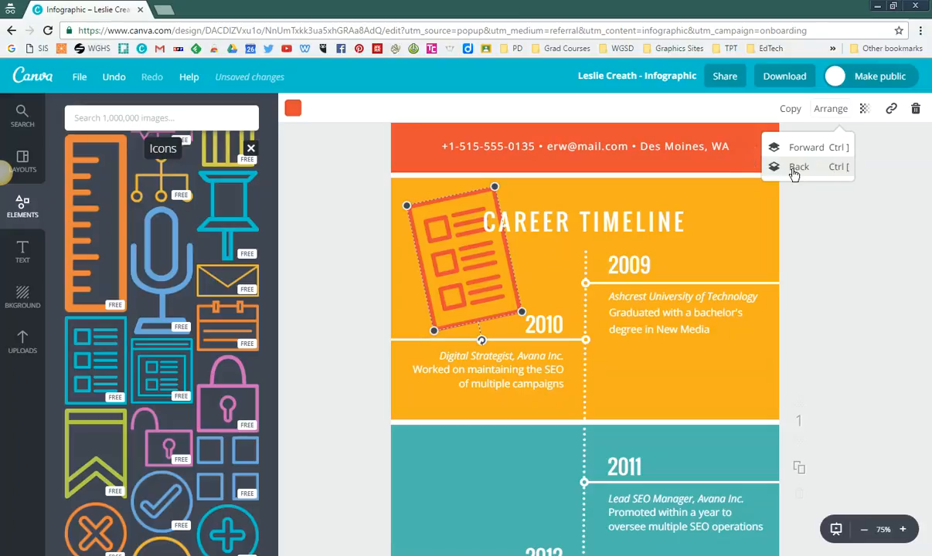
click(794, 168)
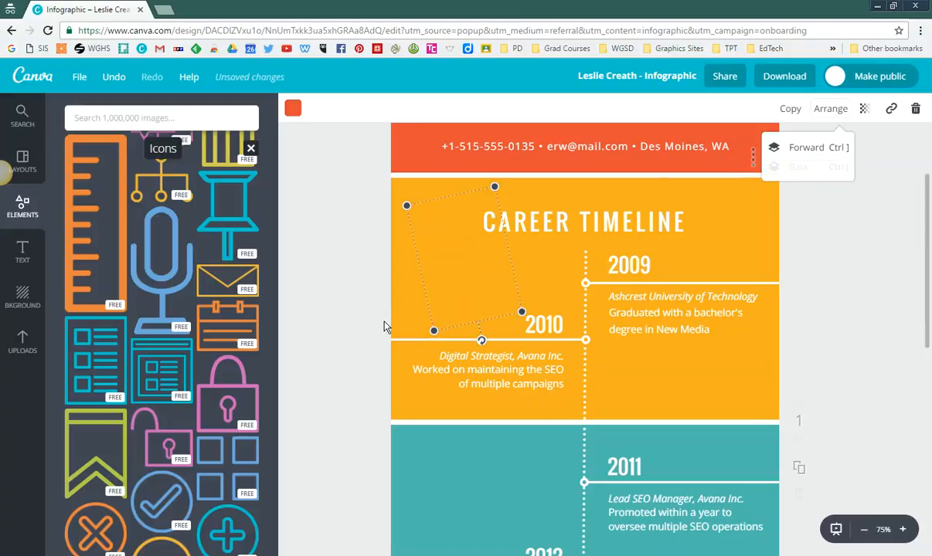
click(807, 148)
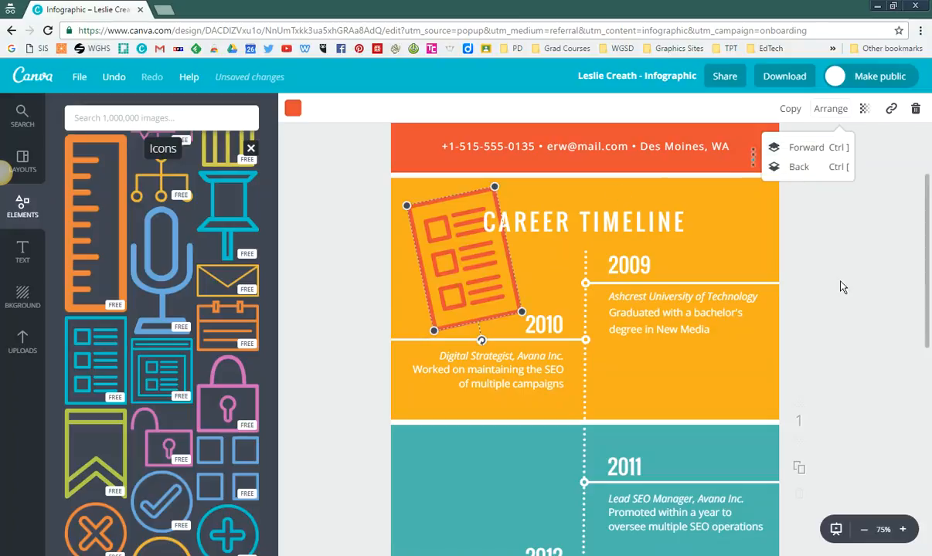
Step: Make the list icon semi-transparent and enlarge it as a backdrop across the middle of the yellow section
click(864, 110)
drag(833, 149, 779, 149)
drag(521, 312, 593, 376)
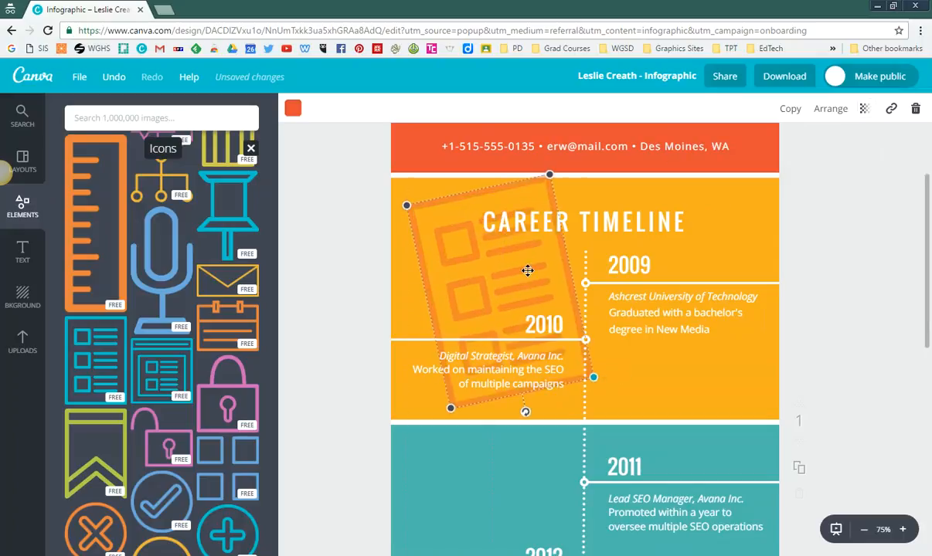
drag(439, 260, 516, 262)
click(328, 261)
Step: Search the image library for "lightbulb" and for "lightbulb icon"
click(86, 117)
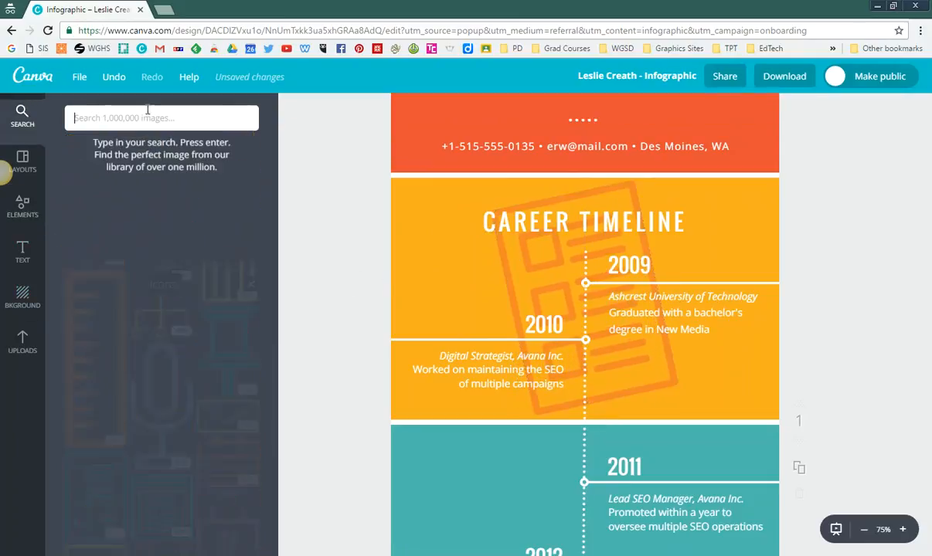
text(lightbulb)
key(Return)
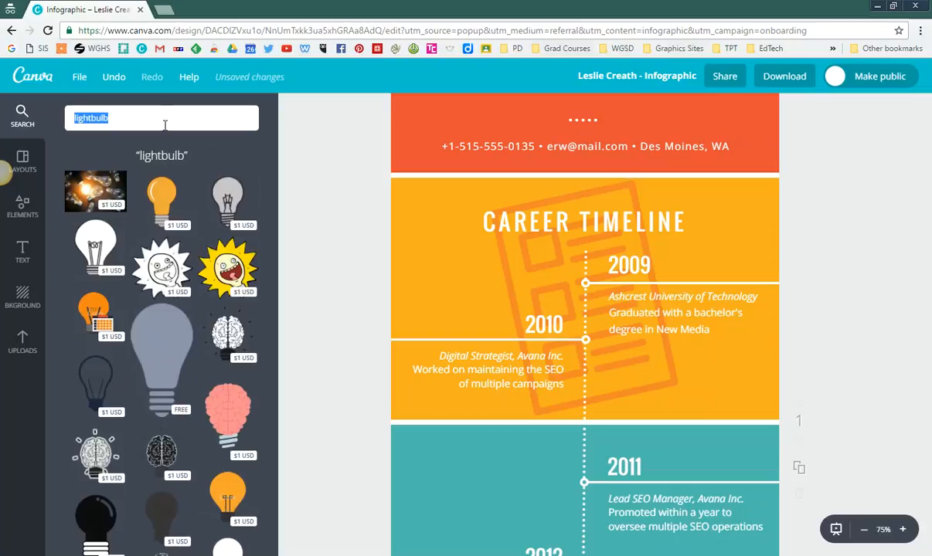
click(115, 118)
text(icon)
key(Return)
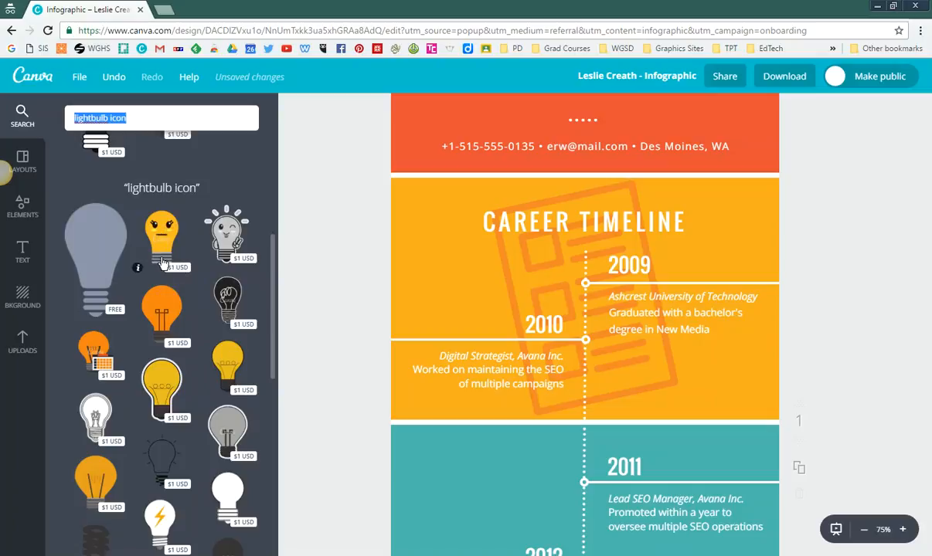
Step: Open Google in a new browser tab and run an image search for "lightbulb clipart smiley"
click(165, 10)
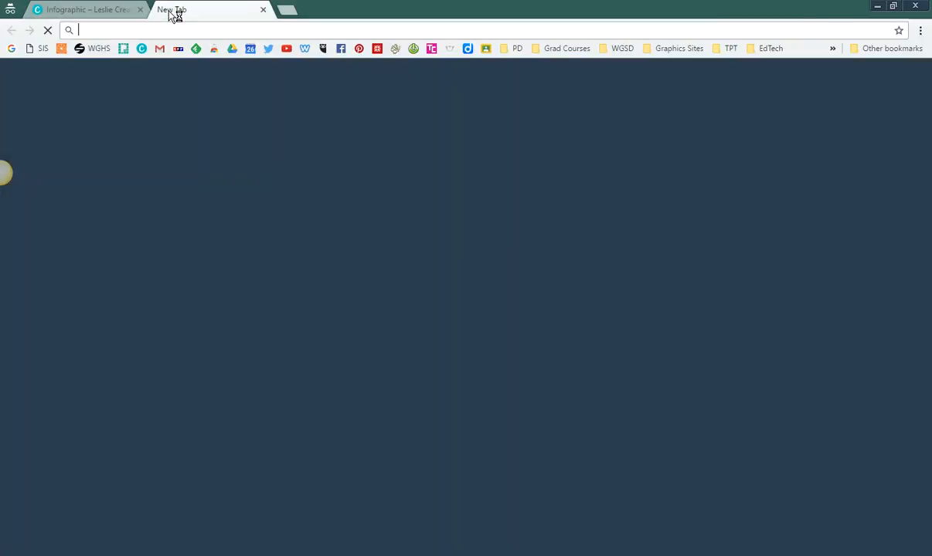
text(google.com)
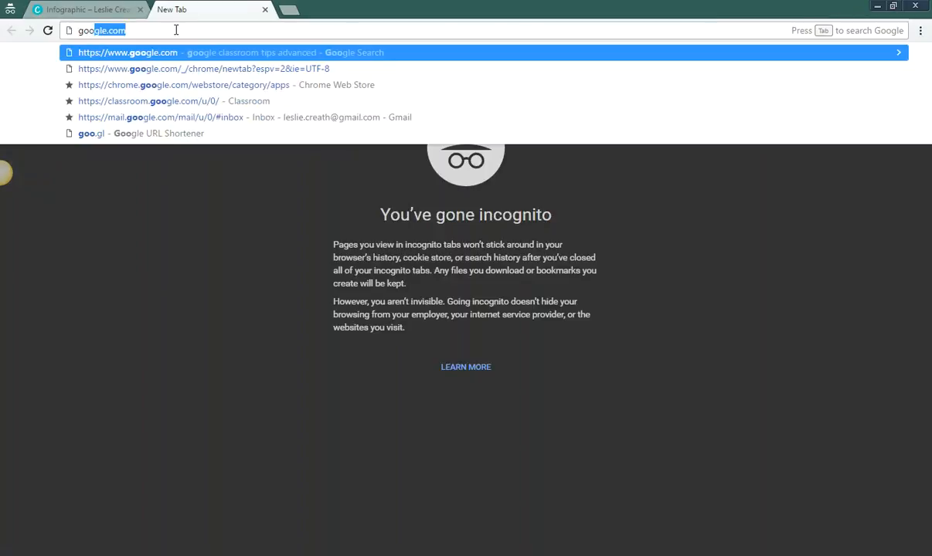
key(Return)
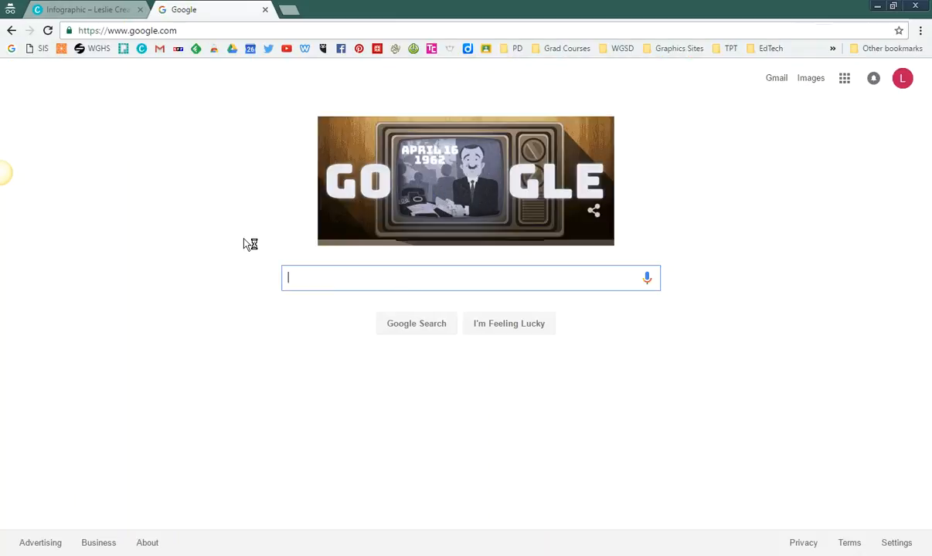
text(light)
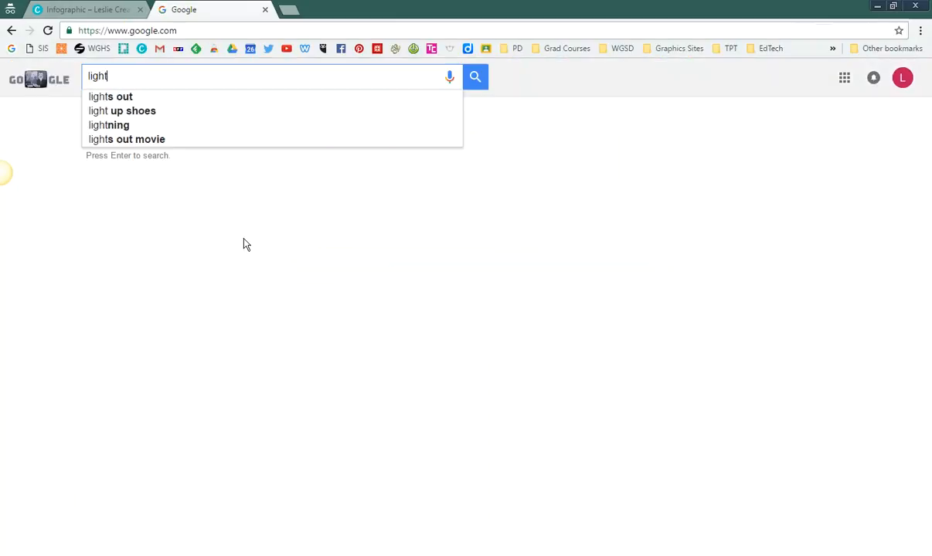
text(bulb)
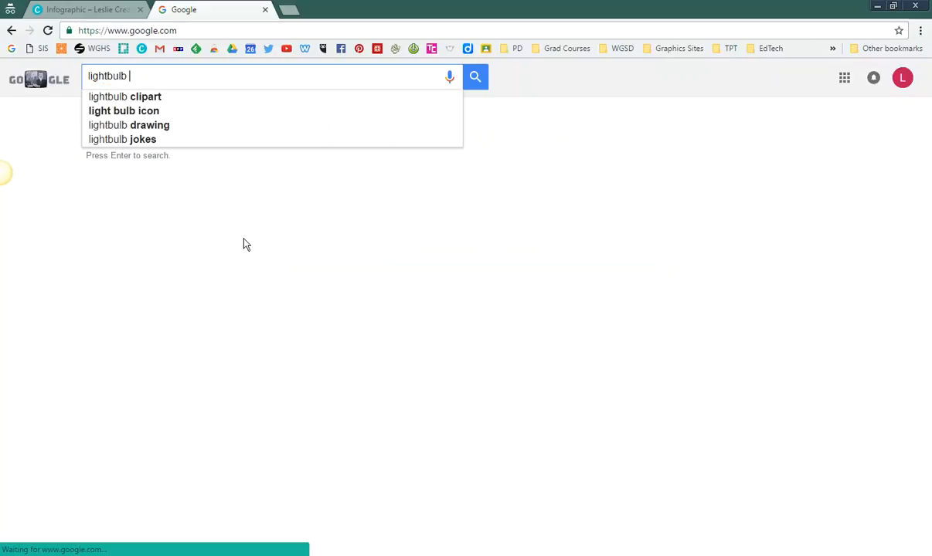
text( clipart )
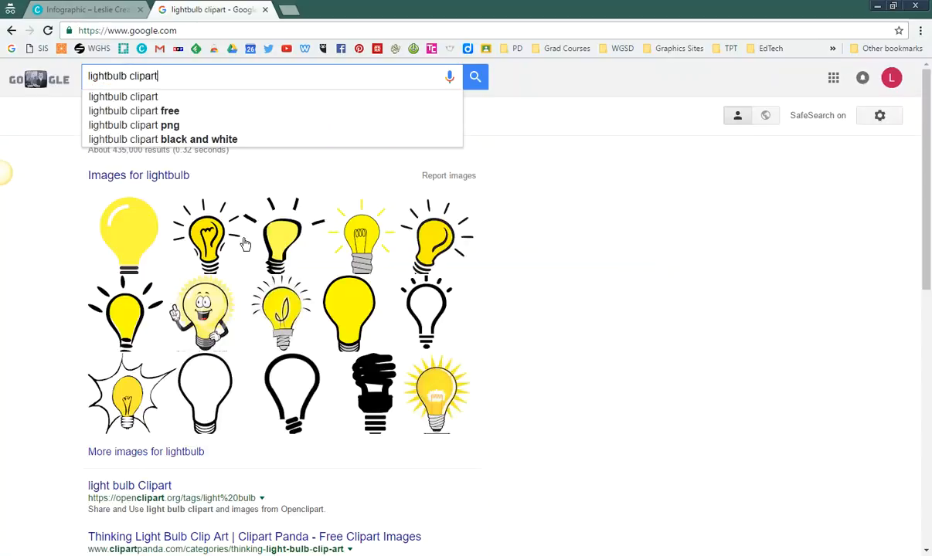
text(smile)
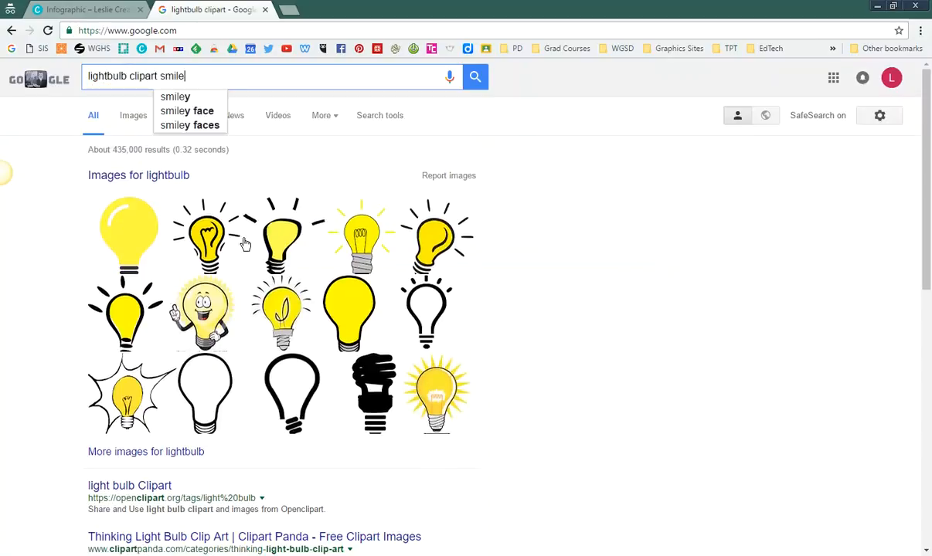
text(y)
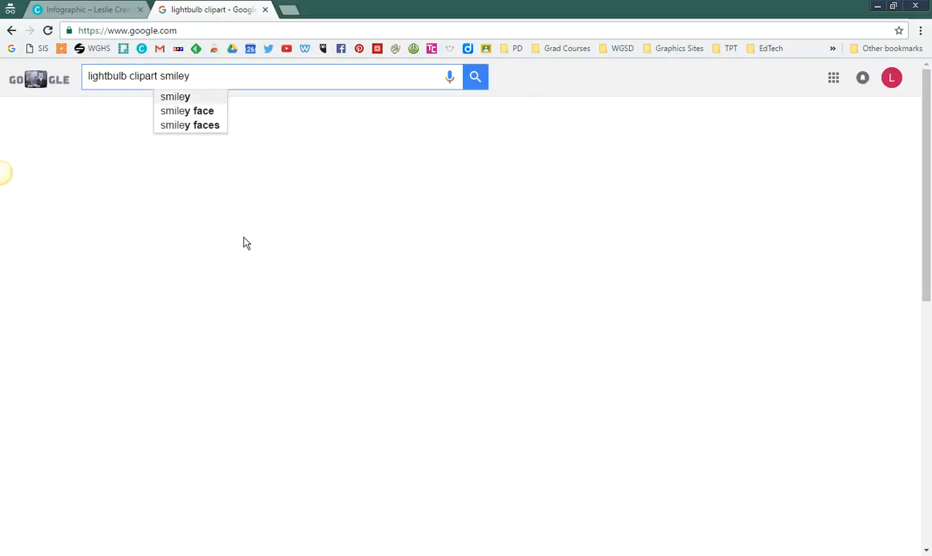
click(475, 76)
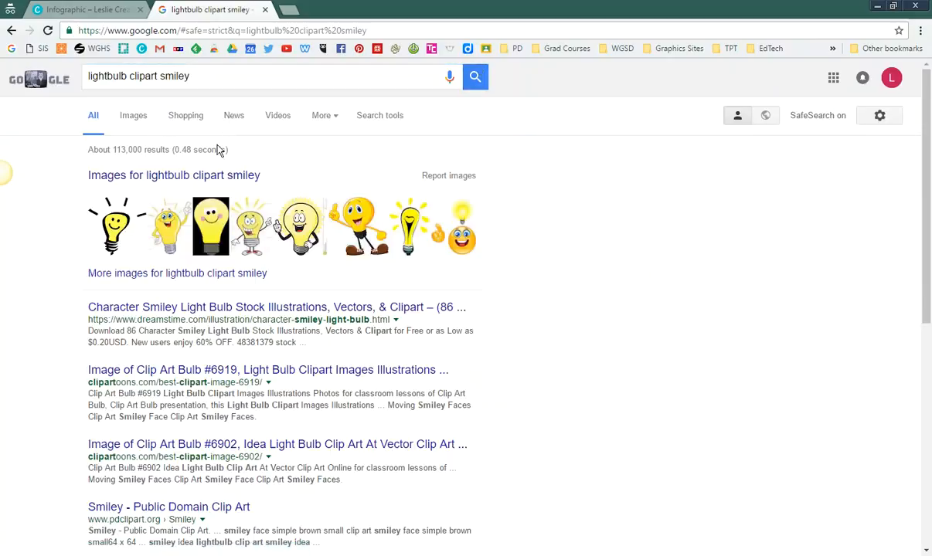
click(134, 120)
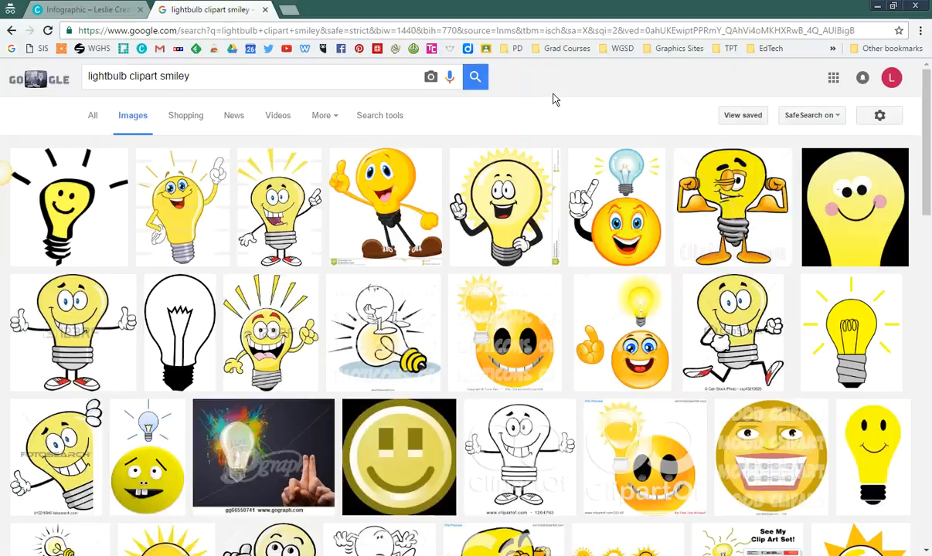
Step: Filter the lightbulb image results by color to Transparent
click(380, 115)
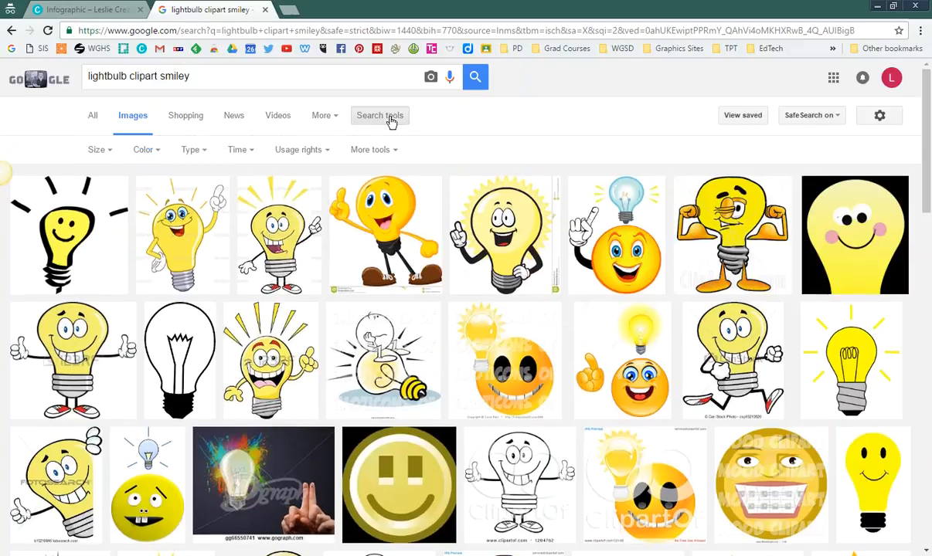
click(158, 155)
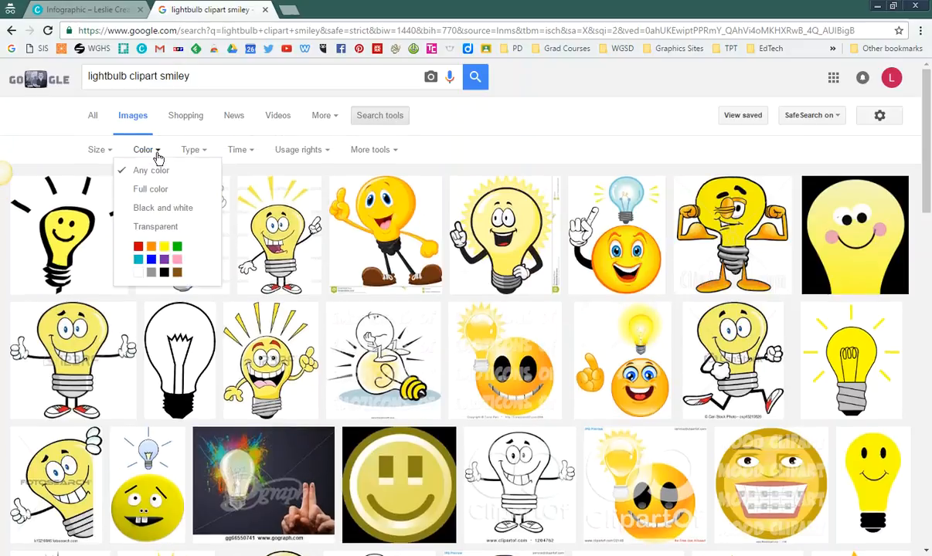
middle_click(165, 228)
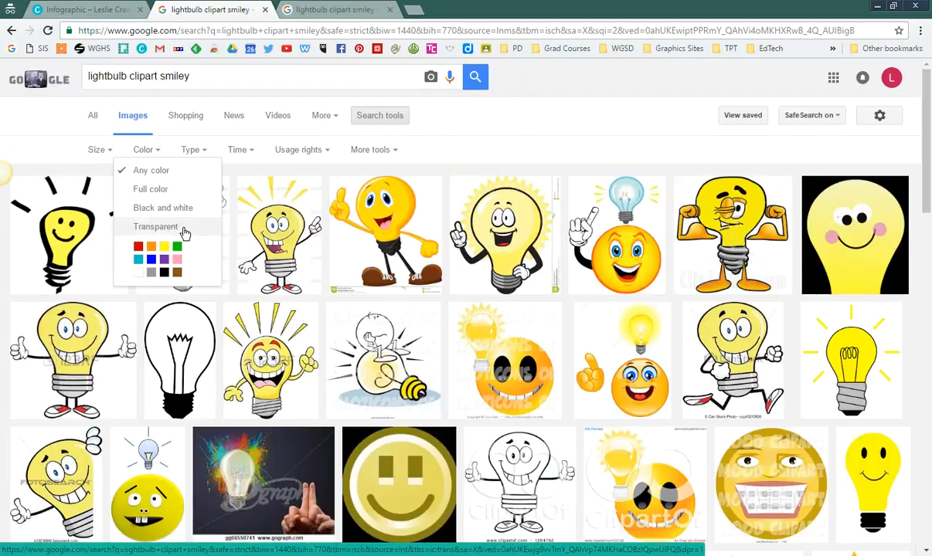
click(179, 228)
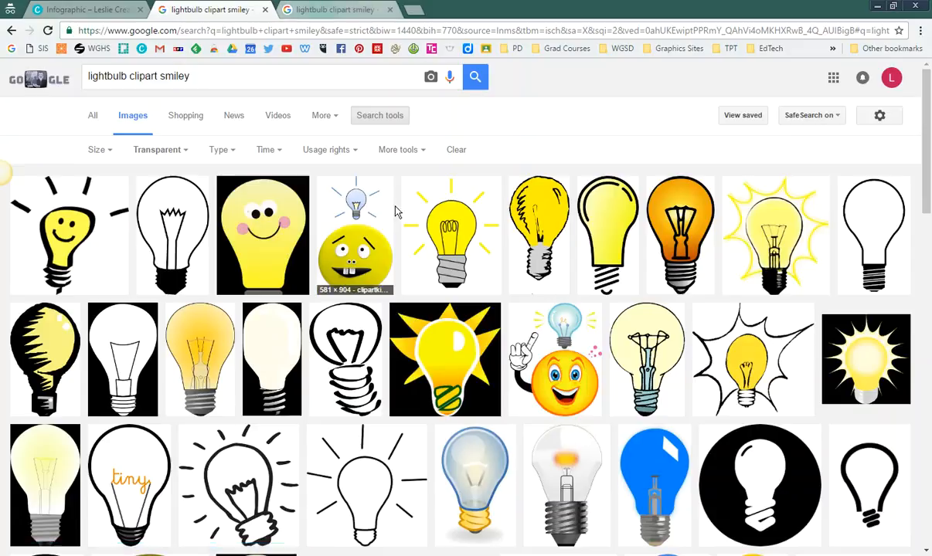
Step: Save the smiling yellow light bulb from ClipArt Best as the PNG file RiAp9bLiL in the Z: drive's Pictures folder
scroll(452, 334, down, 4)
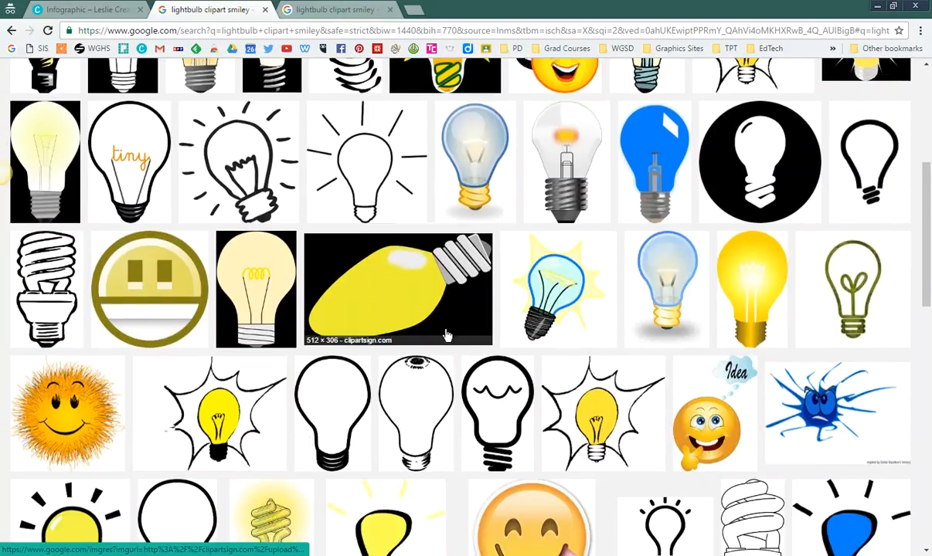
scroll(446, 335, down, 3)
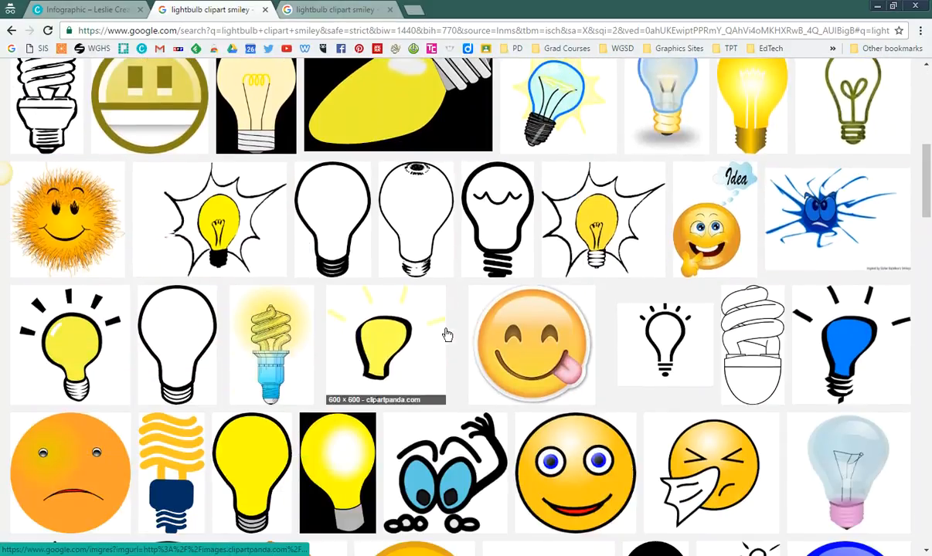
scroll(446, 334, up, 6)
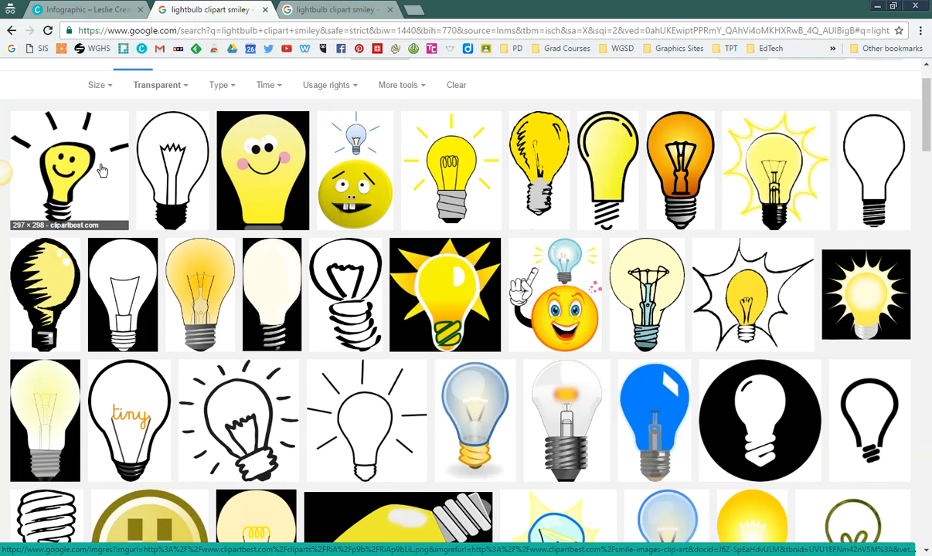
click(101, 170)
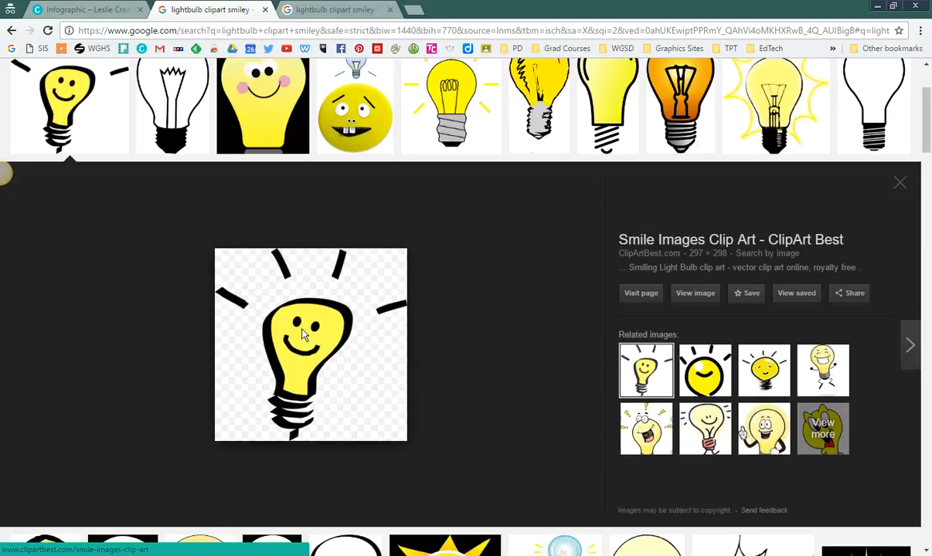
right_click(284, 308)
click(350, 455)
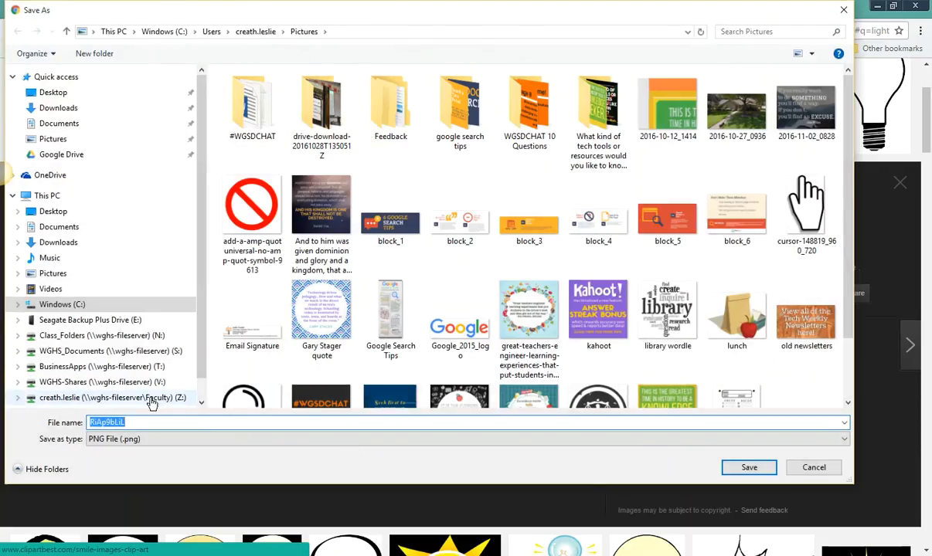
click(152, 398)
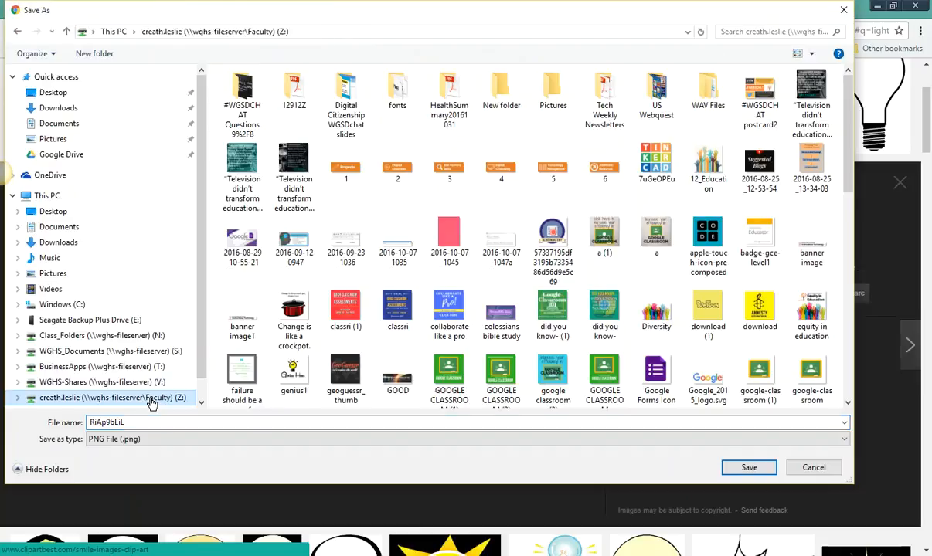
double_click(551, 89)
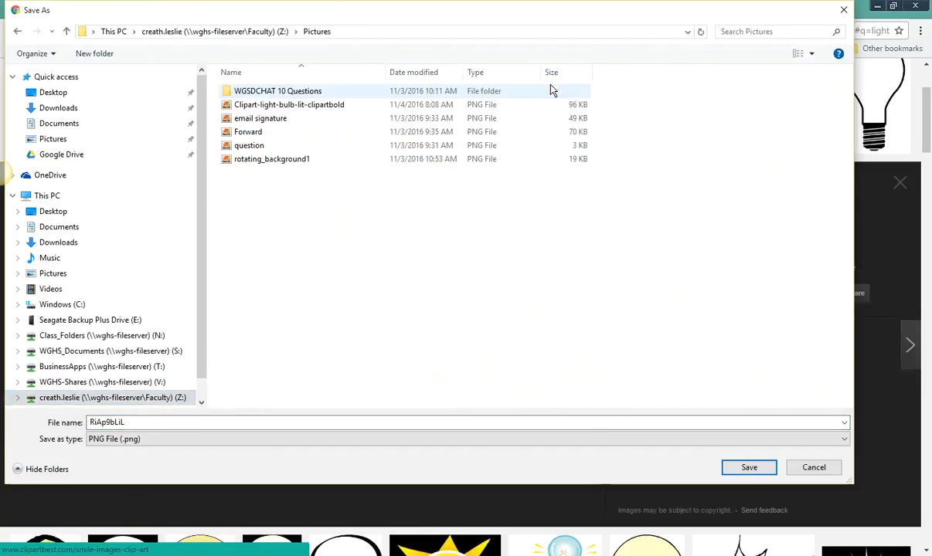
click(748, 468)
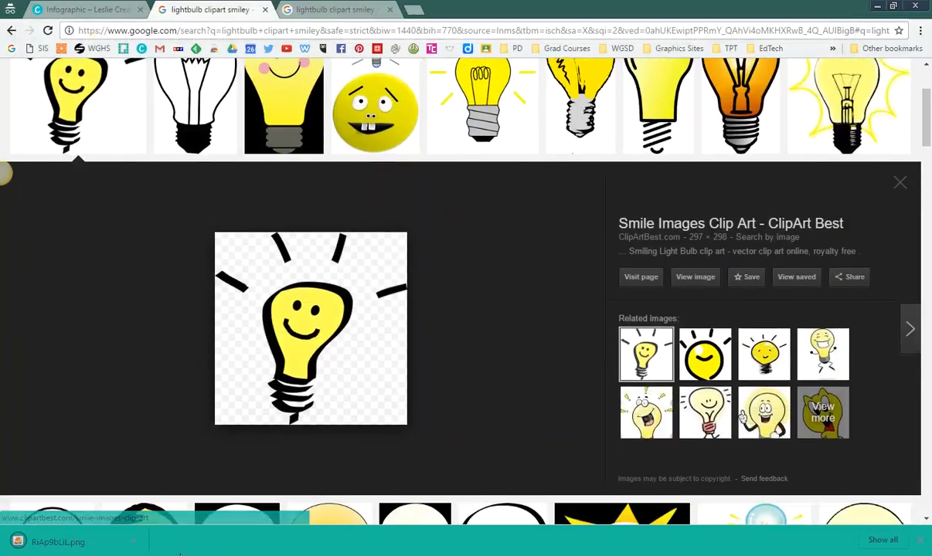